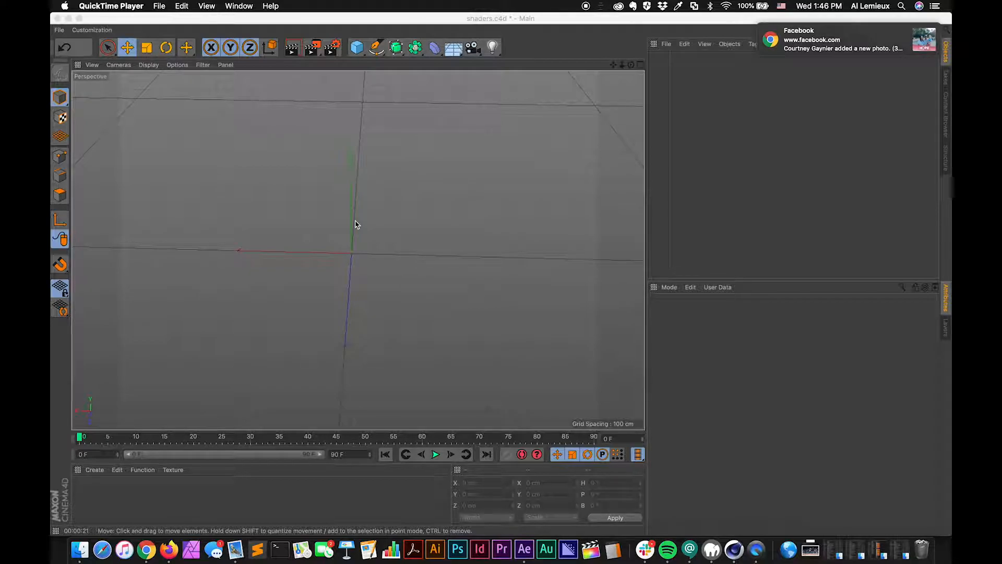
# Create a Banji shader material and look at its Esoterica properties, returning to the Basic ones
pyautogui.click(94, 470)
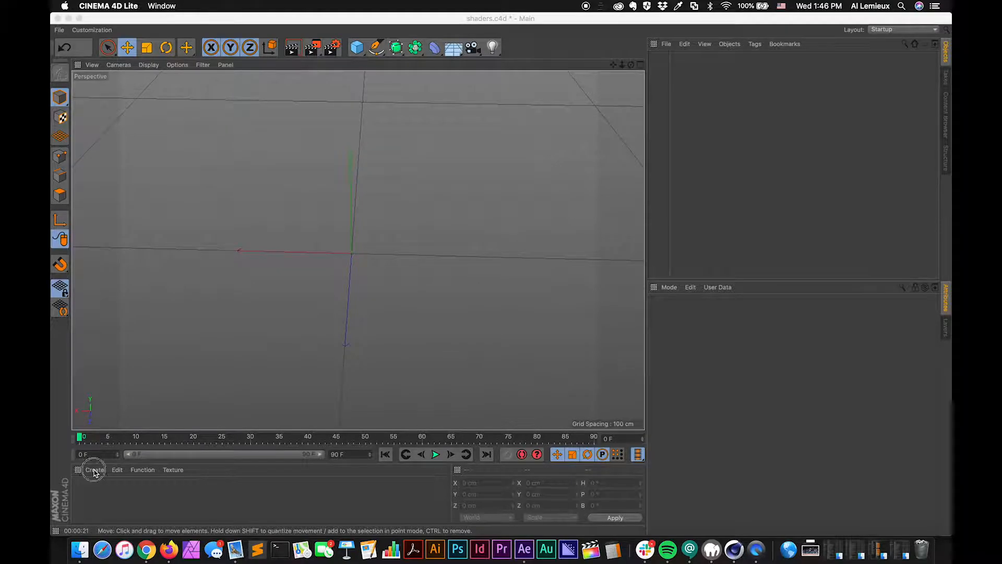
pyautogui.moveTo(124, 397)
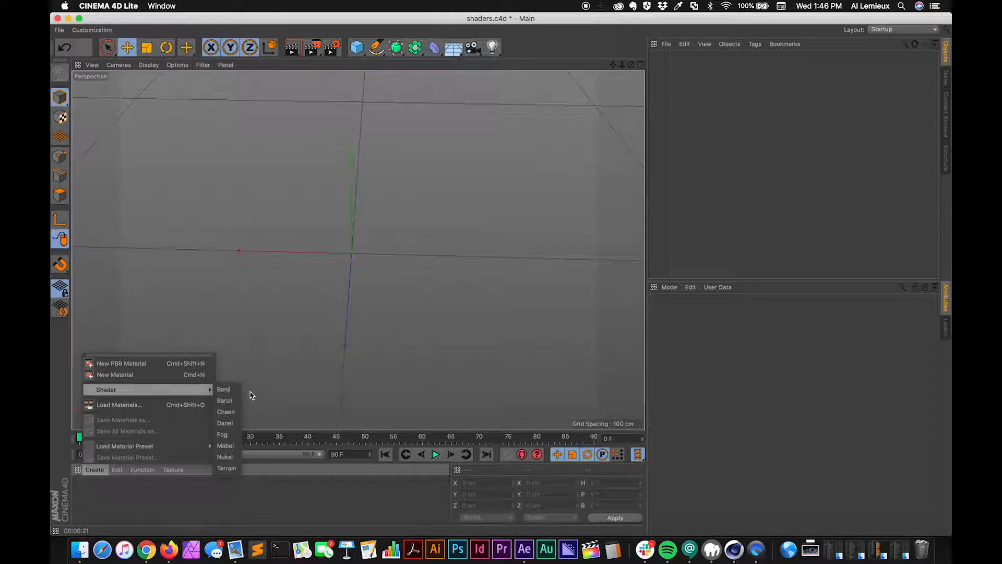
pyautogui.click(95, 469)
pyautogui.click(96, 470)
pyautogui.click(228, 391)
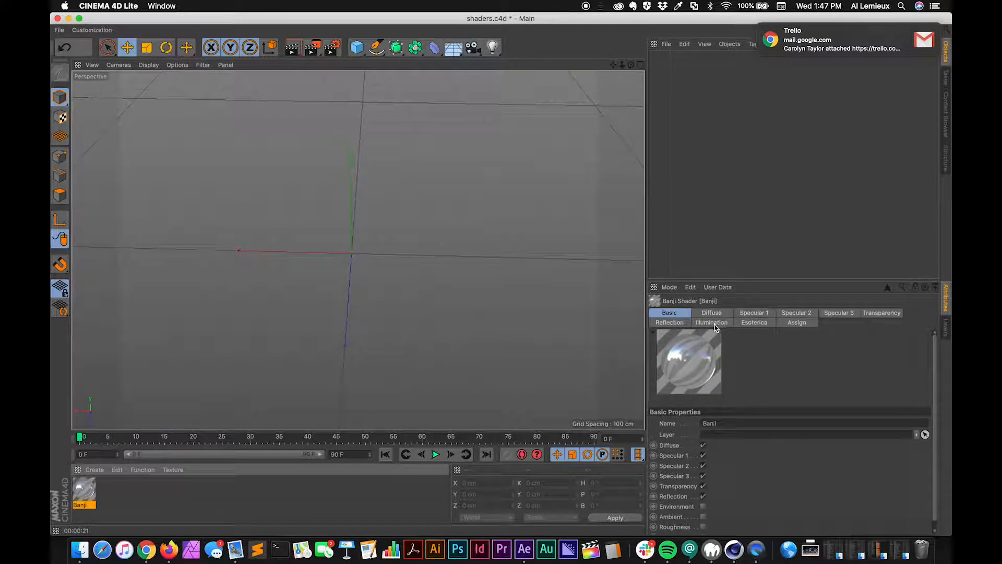
pyautogui.click(750, 324)
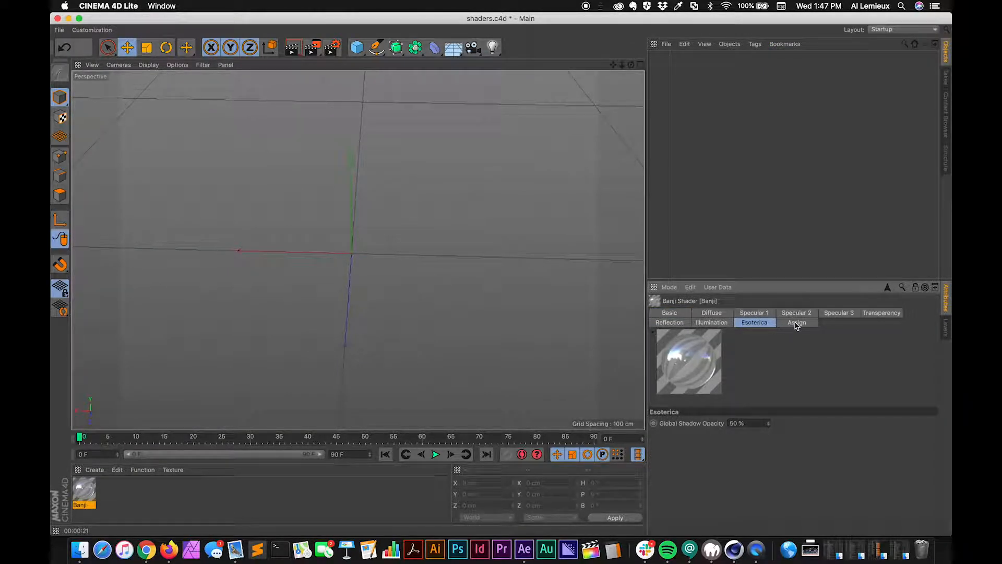
pyautogui.click(669, 314)
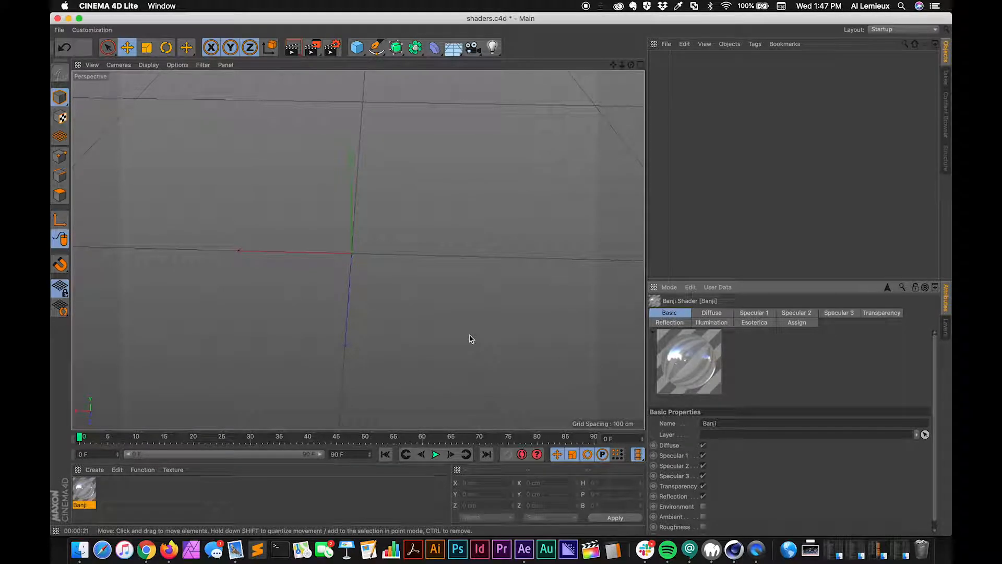
# Add a Banzi shader and a Cheen shader to the scene's materials
pyautogui.click(96, 471)
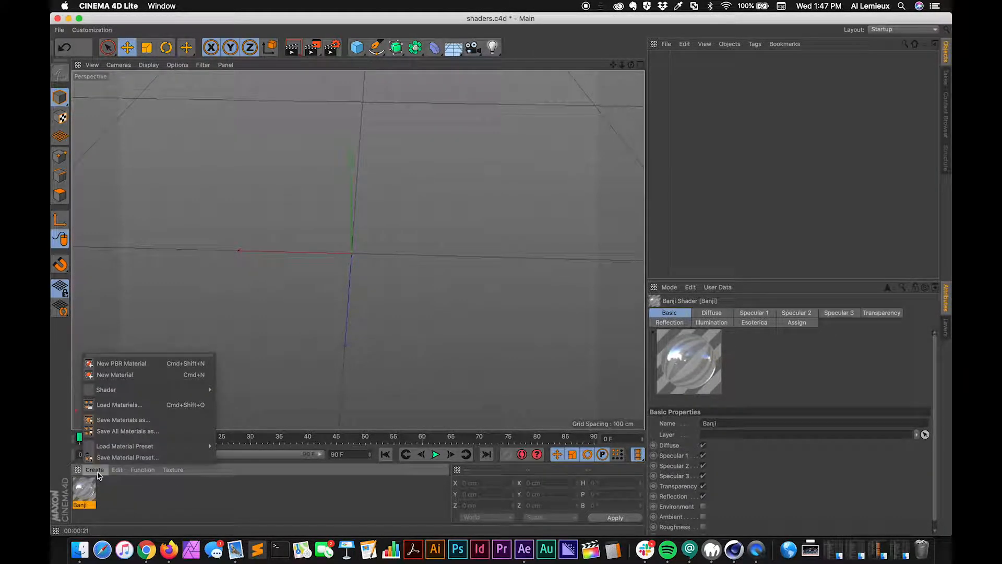
pyautogui.click(222, 399)
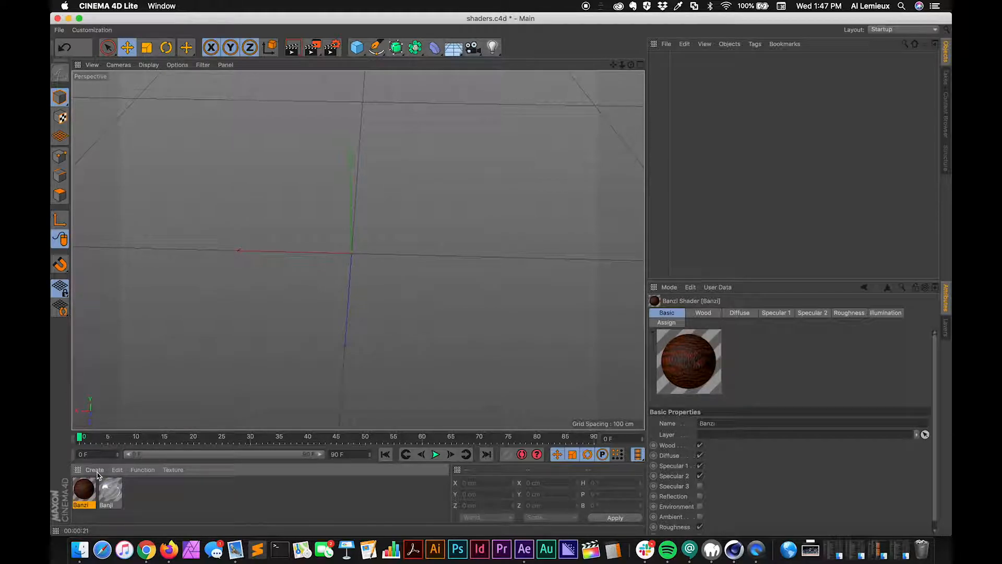
pyautogui.click(97, 473)
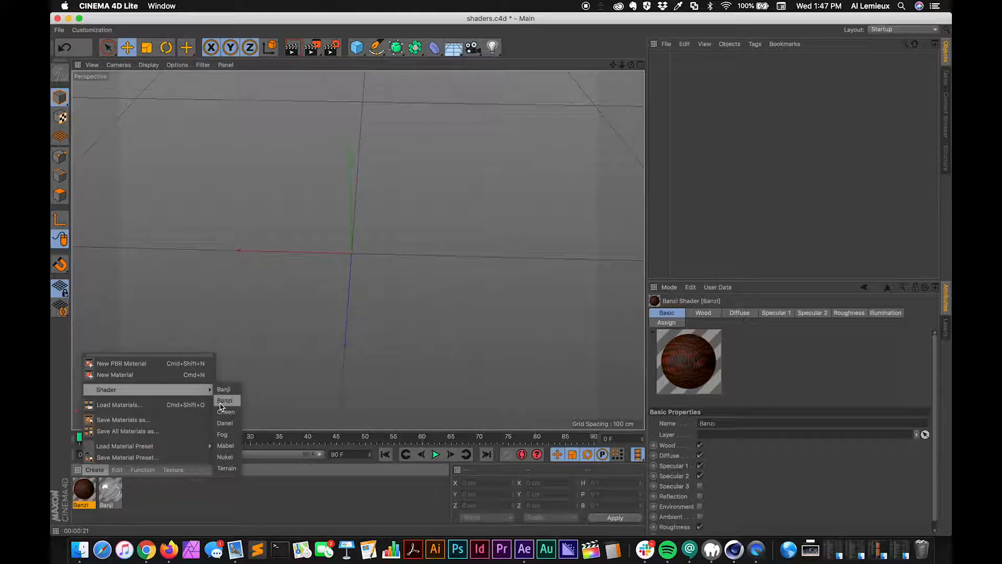
pyautogui.click(224, 412)
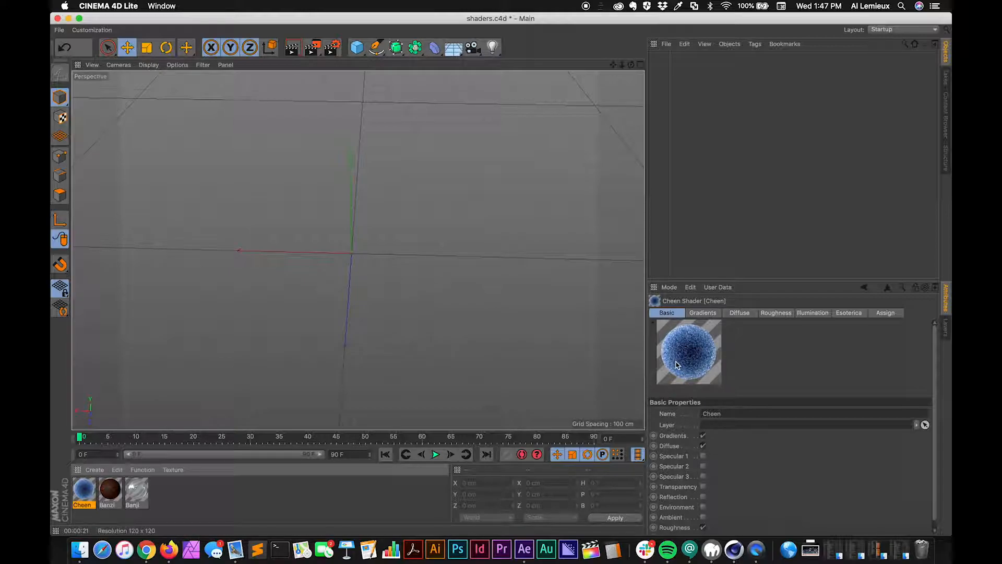
# Add a Danel shader and a Fog shader to the scene's materials
pyautogui.click(94, 469)
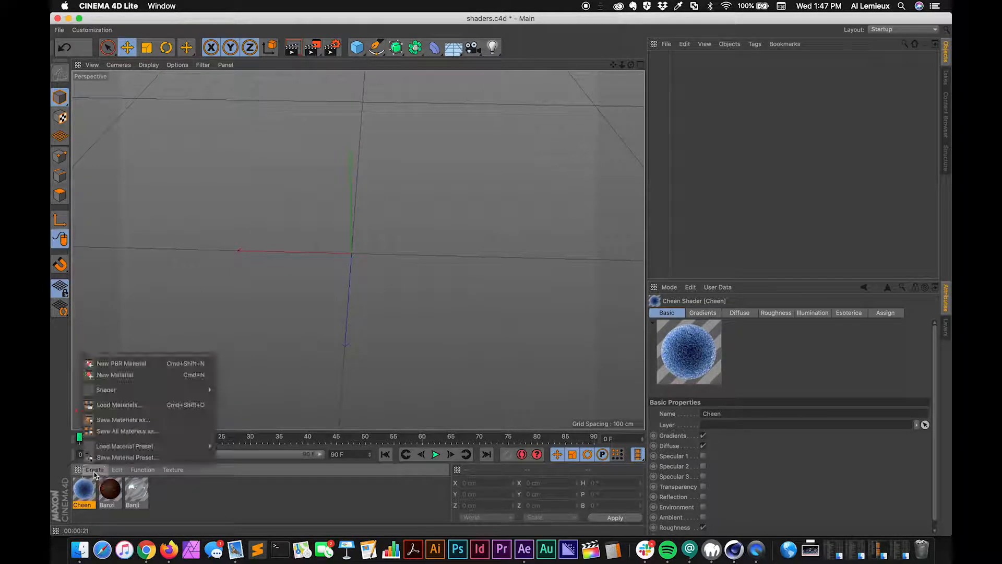
pyautogui.moveTo(116, 392)
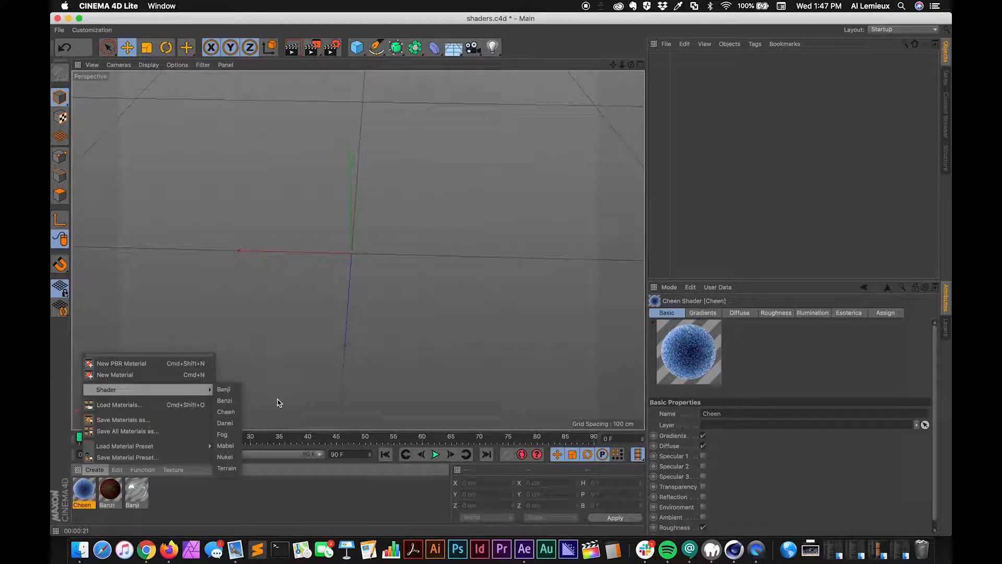
pyautogui.click(225, 423)
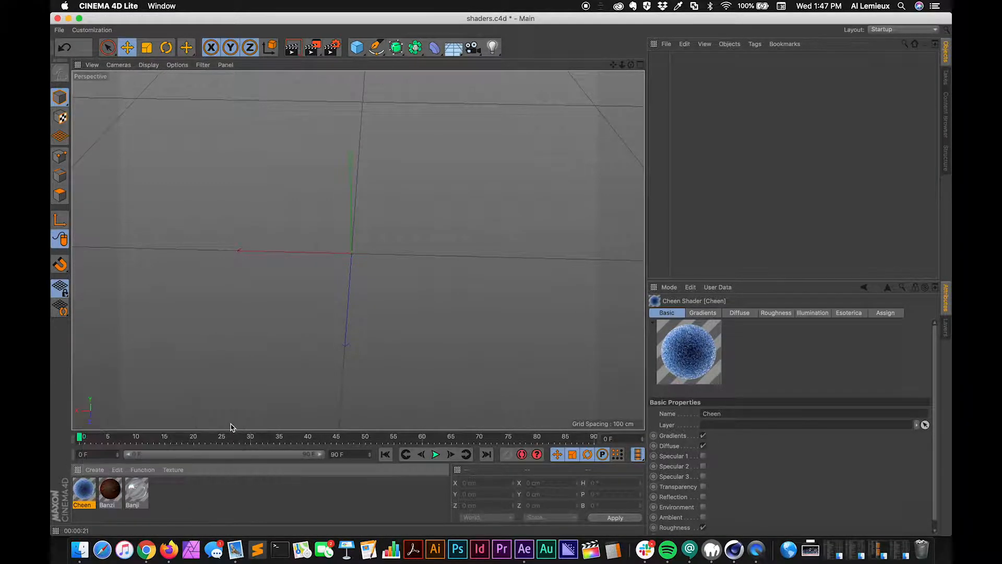
pyautogui.click(94, 470)
pyautogui.moveTo(116, 390)
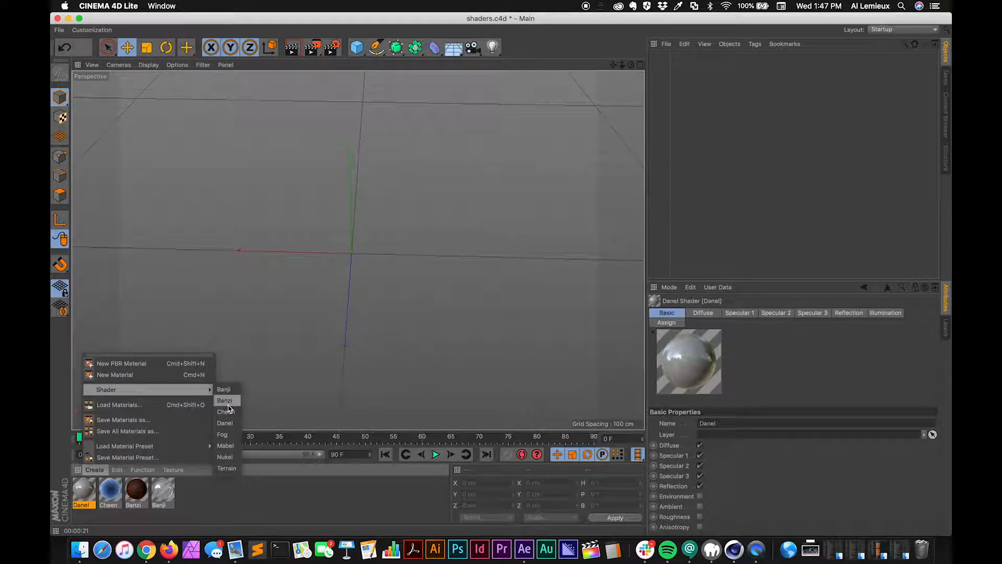
pyautogui.click(234, 433)
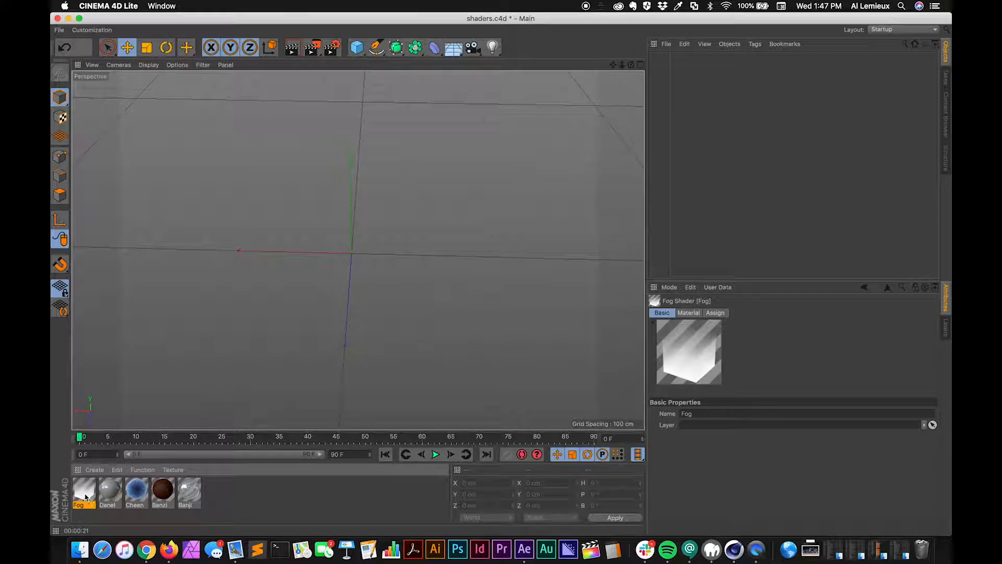
# Add a Mabel shader and a Nukei shader to the scene's materials
pyautogui.click(95, 472)
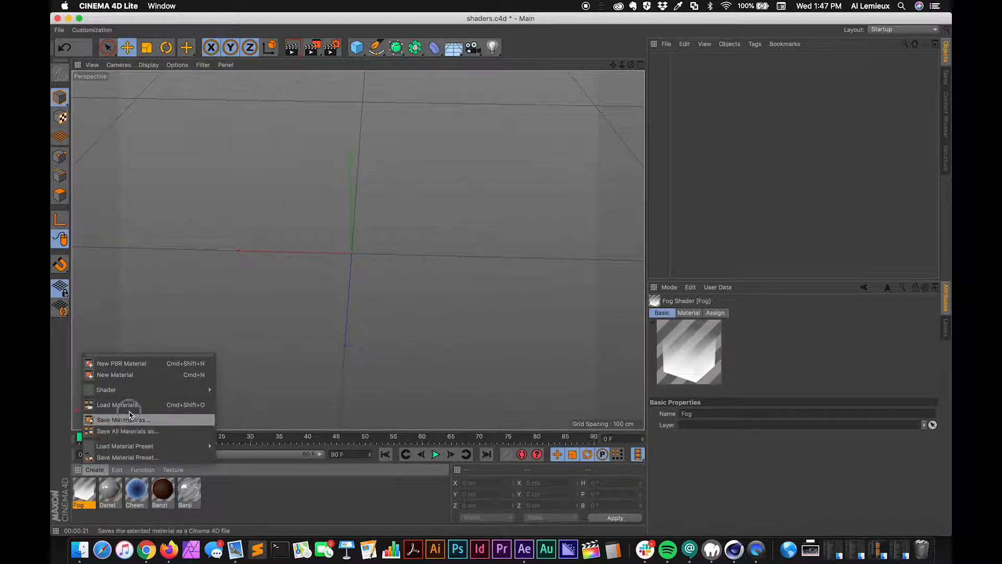
pyautogui.moveTo(141, 393)
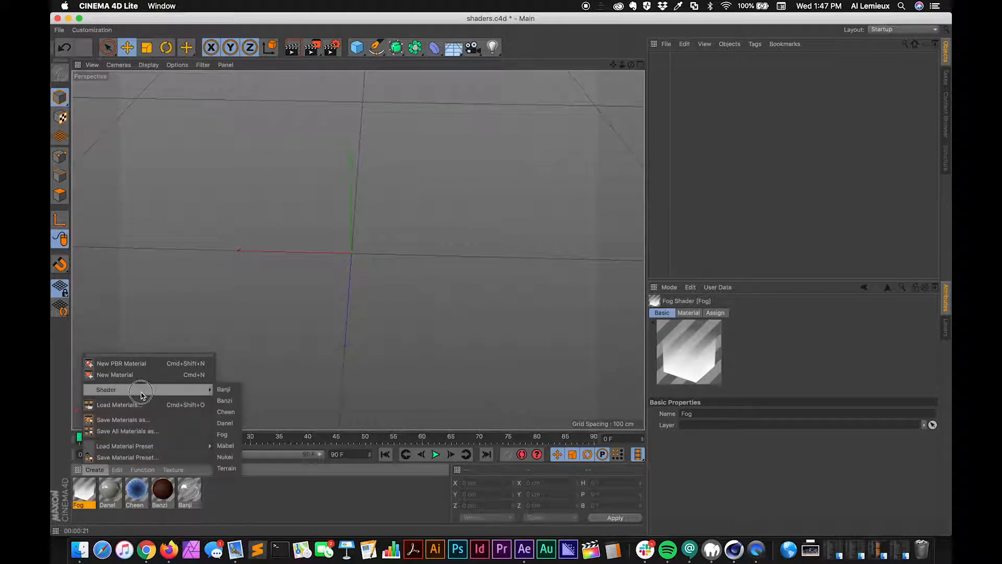
pyautogui.click(226, 446)
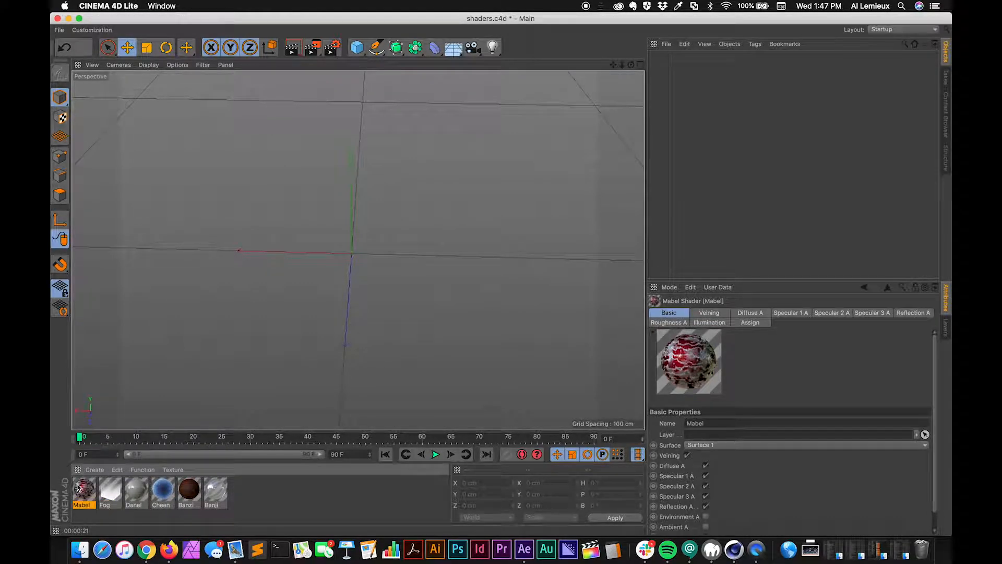
pyautogui.click(94, 470)
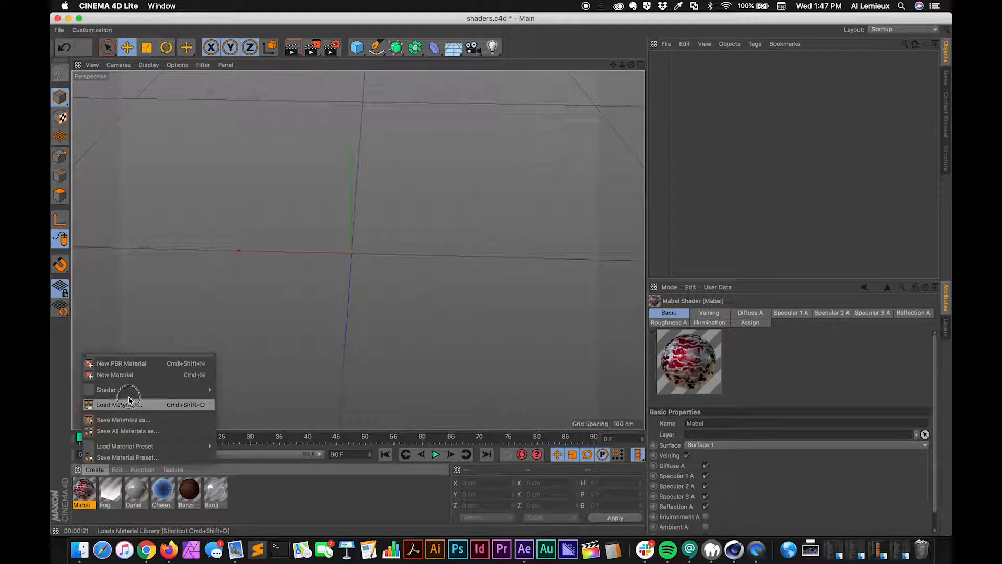
pyautogui.moveTo(146, 389)
pyautogui.click(225, 456)
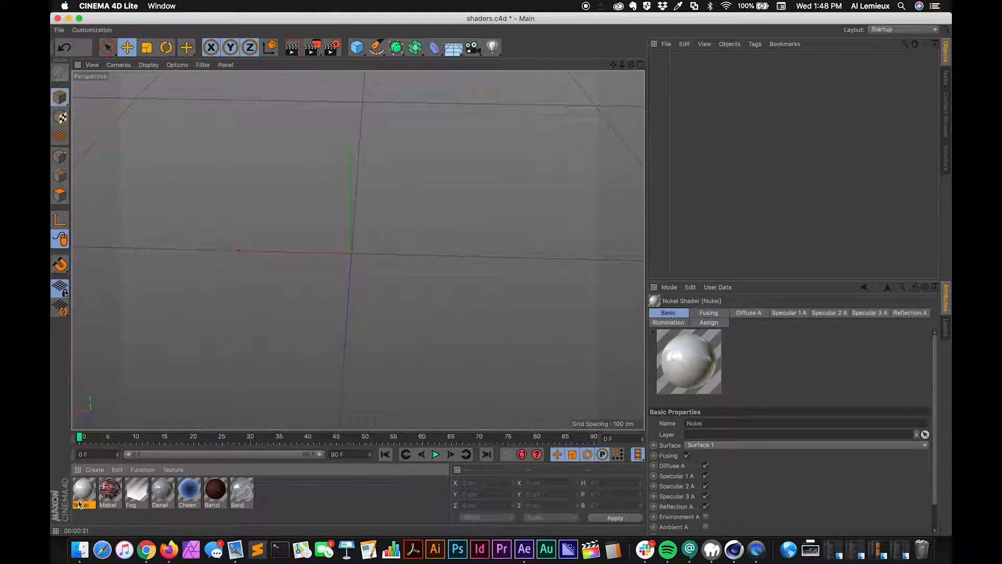
# Add a Terrain shader to the scene's materials
pyautogui.click(94, 469)
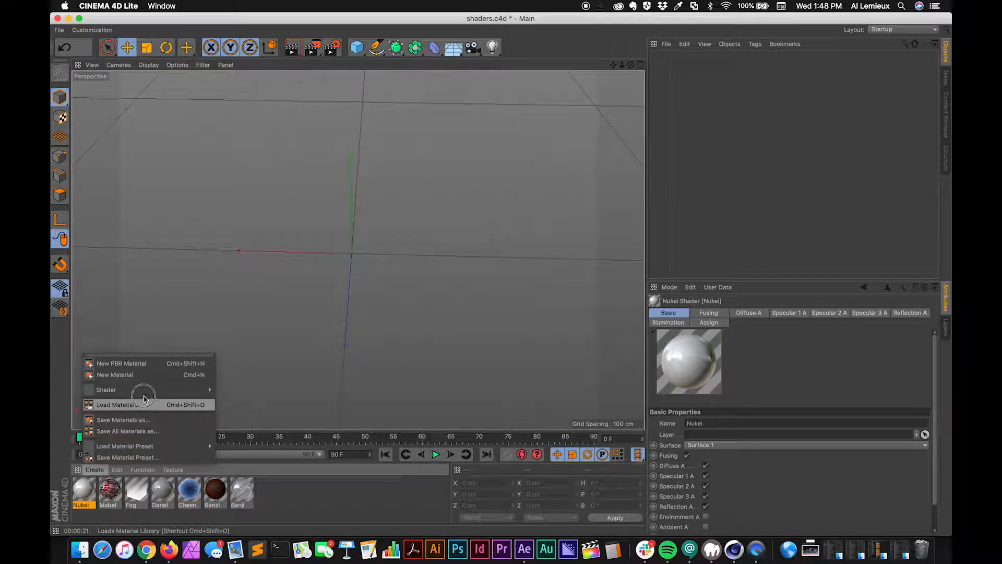
pyautogui.moveTo(152, 389)
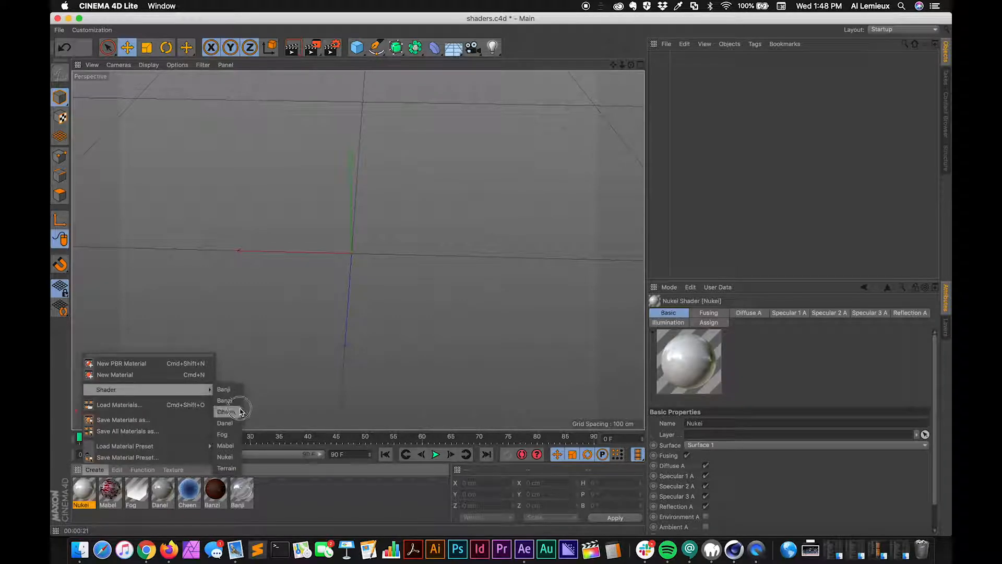
pyautogui.click(227, 468)
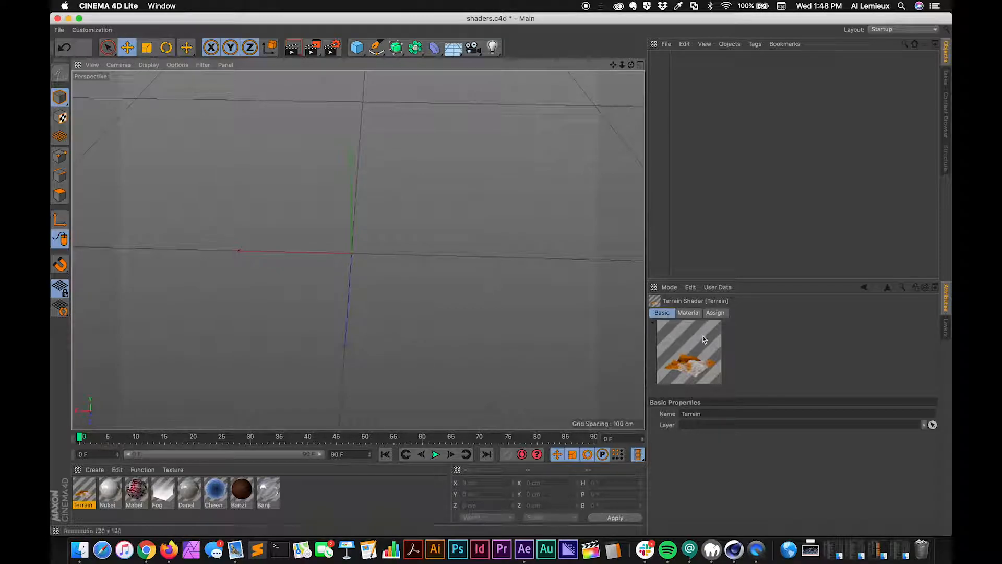
# Add a sphere with a 100 cm radius and copy it along the X axis to form a row of six spheres
pyautogui.click(358, 51)
pyautogui.moveTo(358, 53); pyautogui.dragTo(573, 126)
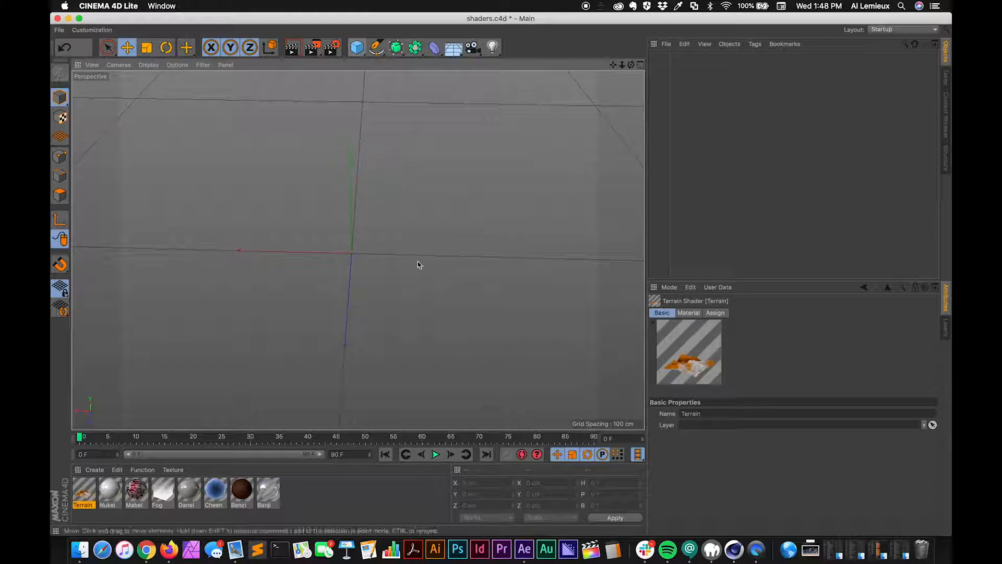
pyautogui.moveTo(415, 266)
pyautogui.keyDown('alt'); pyautogui.mouseDown()
pyautogui.moveTo(416, 256)
pyautogui.moveTo(430, 268)
pyautogui.mouseUp(); pyautogui.keyUp('alt')
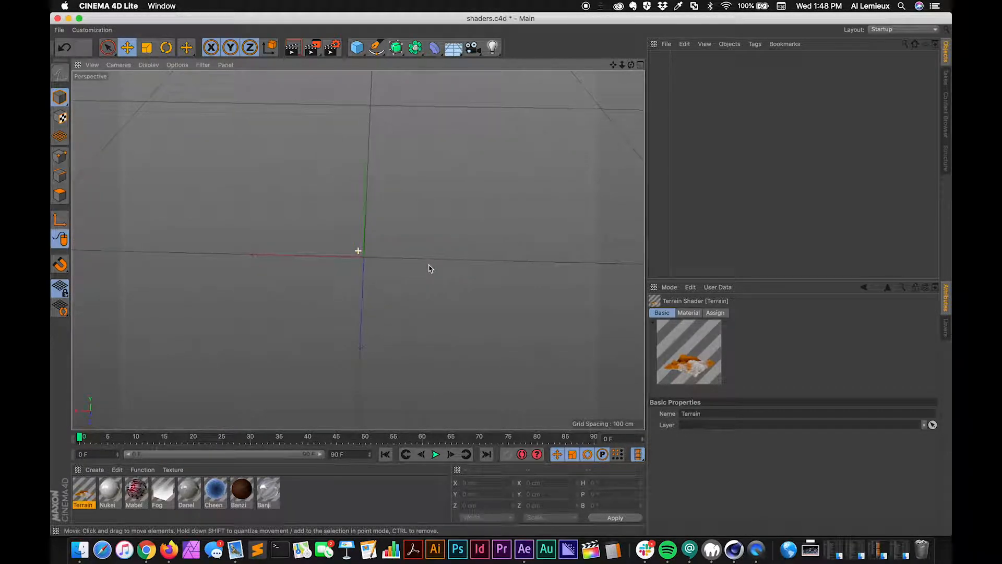
pyautogui.click(357, 47)
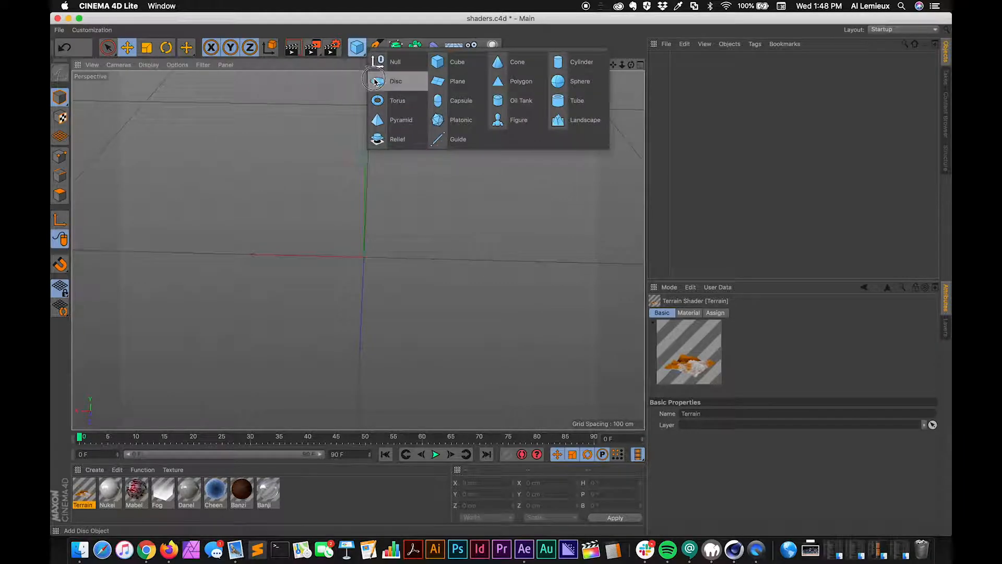
pyautogui.click(563, 82)
pyautogui.moveTo(290, 259); pyautogui.dragTo(454, 295)
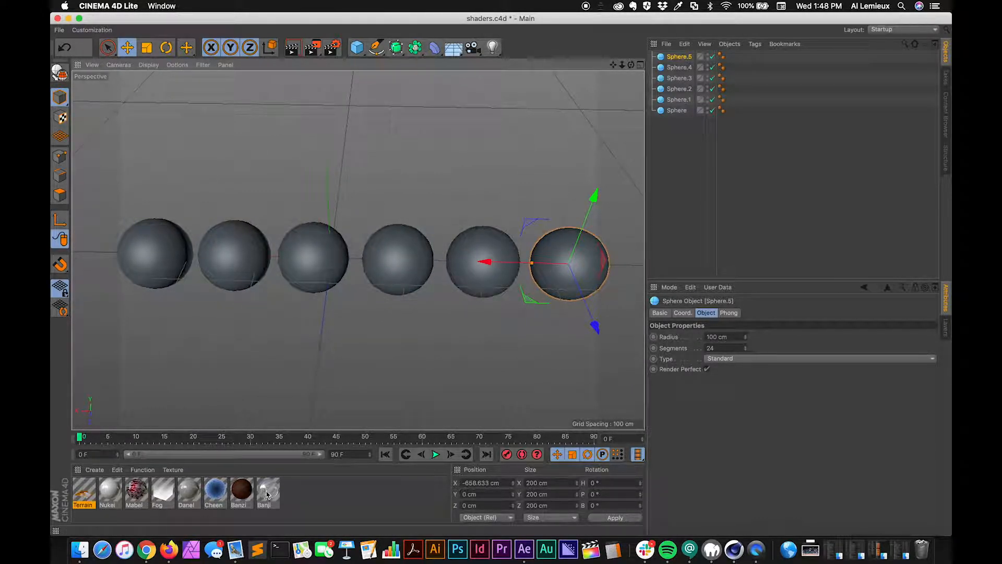
# Apply the Banji, Banzi, Cheen, Danel, Fog and Mabel shaders to the six spheres, in that order from left to right
pyautogui.moveTo(270, 495); pyautogui.dragTo(161, 268)
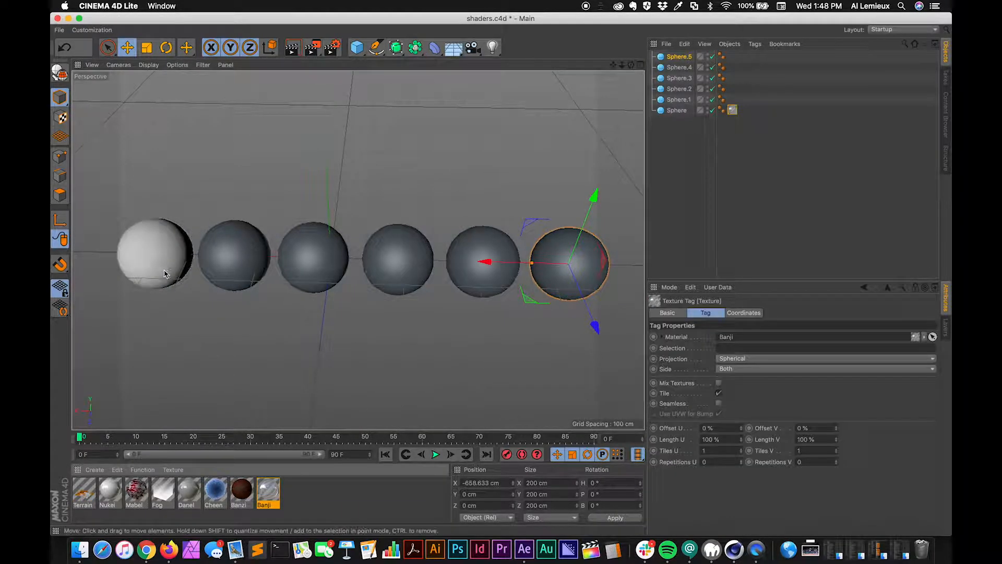
pyautogui.moveTo(241, 491); pyautogui.dragTo(230, 269)
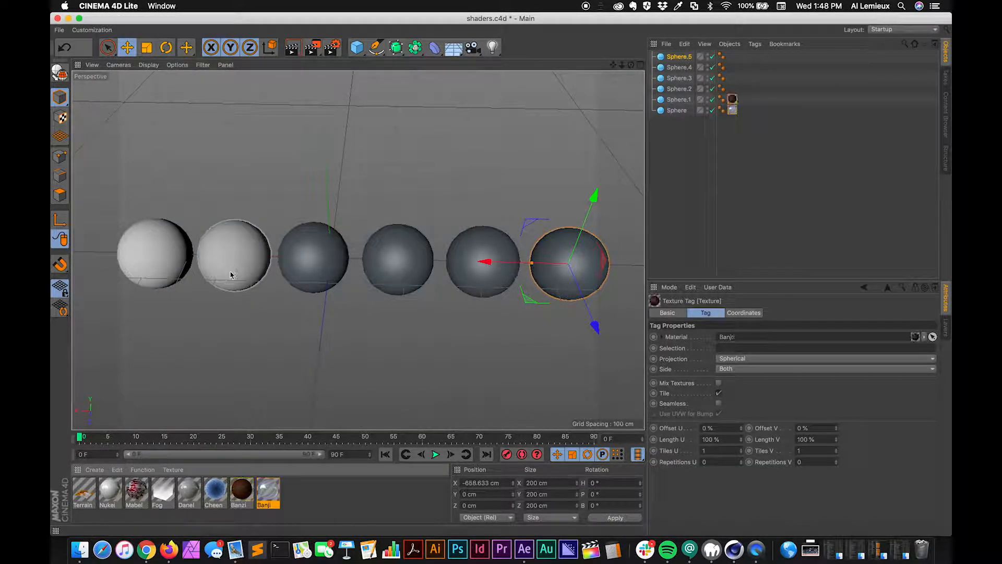
pyautogui.moveTo(217, 499); pyautogui.dragTo(334, 261)
pyautogui.moveTo(188, 491); pyautogui.dragTo(393, 268)
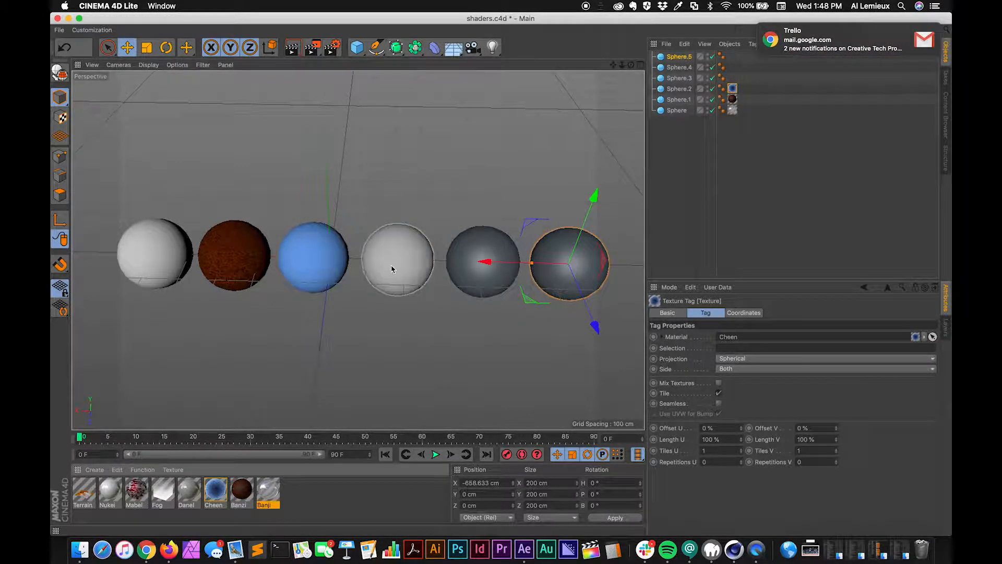
pyautogui.moveTo(166, 500); pyautogui.dragTo(478, 267)
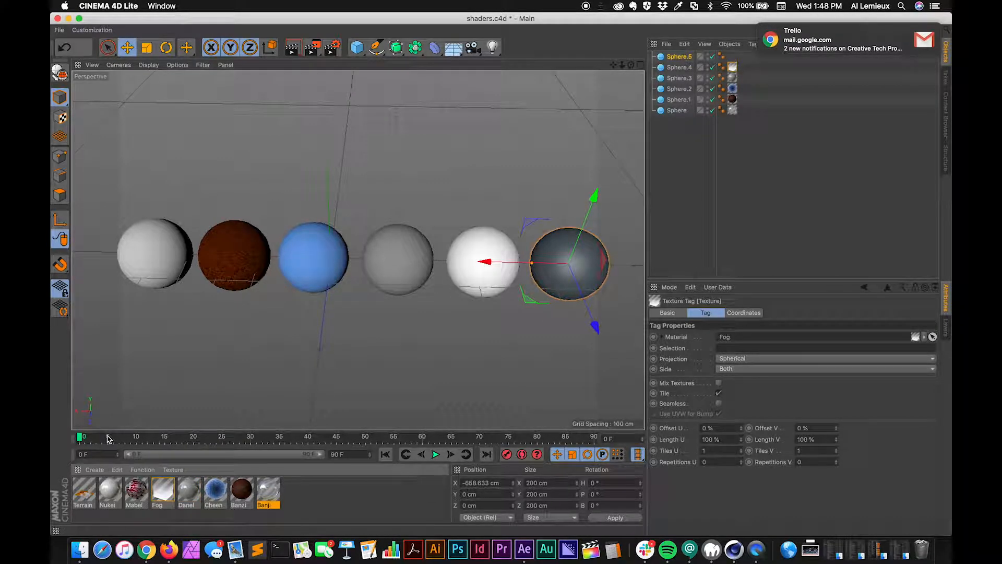
pyautogui.moveTo(137, 493); pyautogui.dragTo(578, 270)
# Copy the Mabel sphere along Z to about -326 cm and replace the copy's Mabel material with Nukei
pyautogui.moveTo(595, 326); pyautogui.dragTo(569, 249)
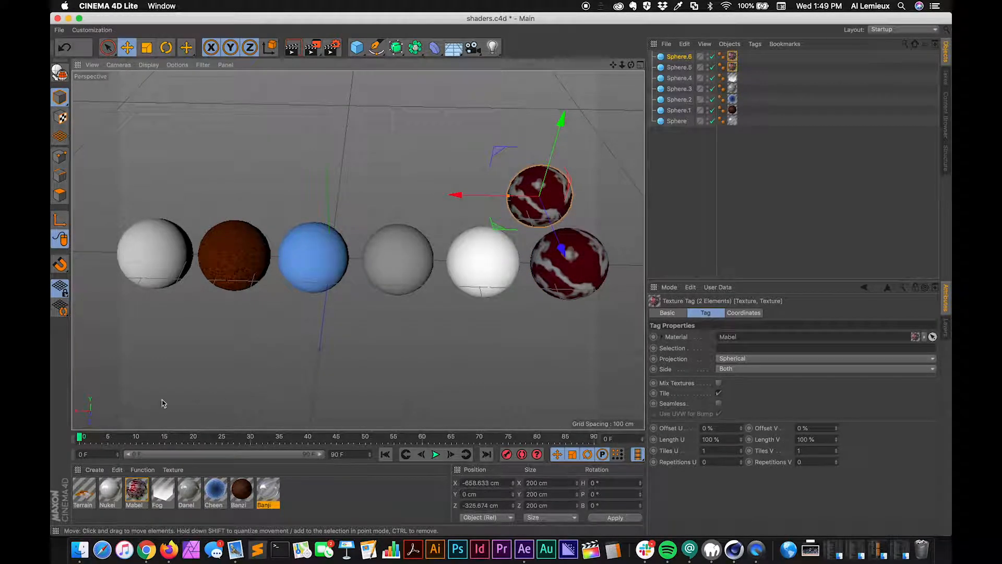
pyautogui.moveTo(114, 499); pyautogui.dragTo(547, 198)
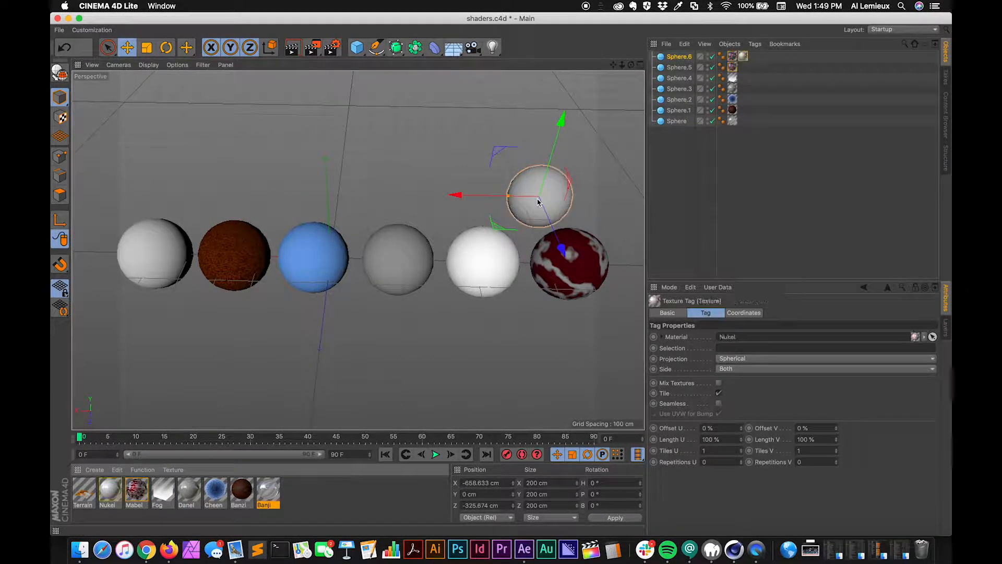
pyautogui.click(732, 56)
pyautogui.press('Delete')
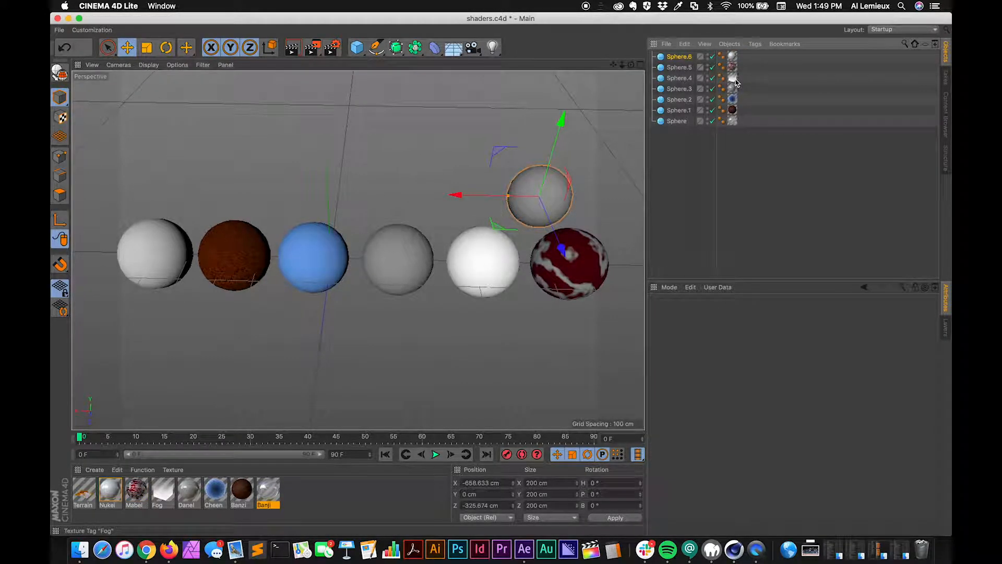
# Inspect the texture tags of the Banji, Banzi and Cheen spheres one after another
pyautogui.click(732, 122)
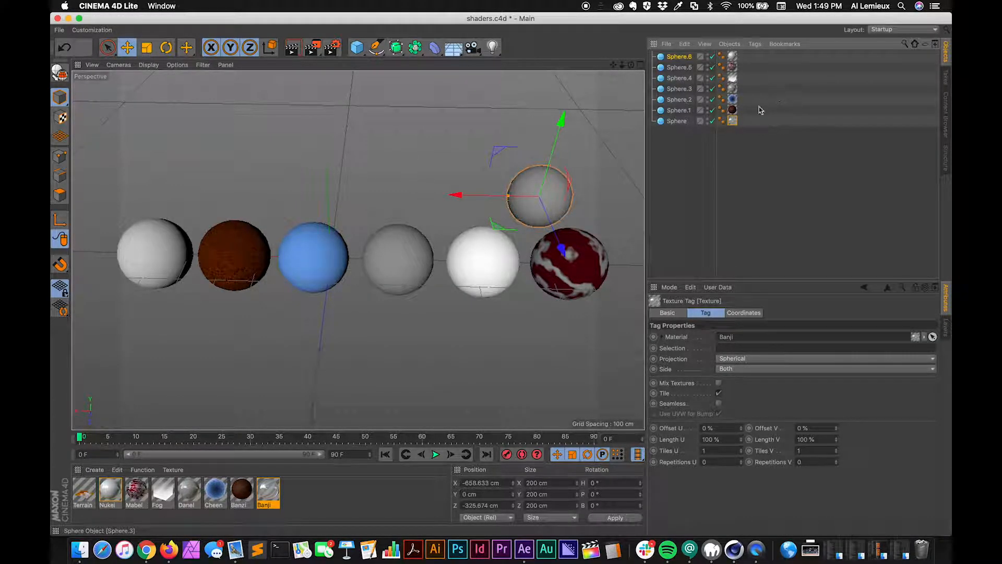
pyautogui.click(732, 111)
pyautogui.click(733, 100)
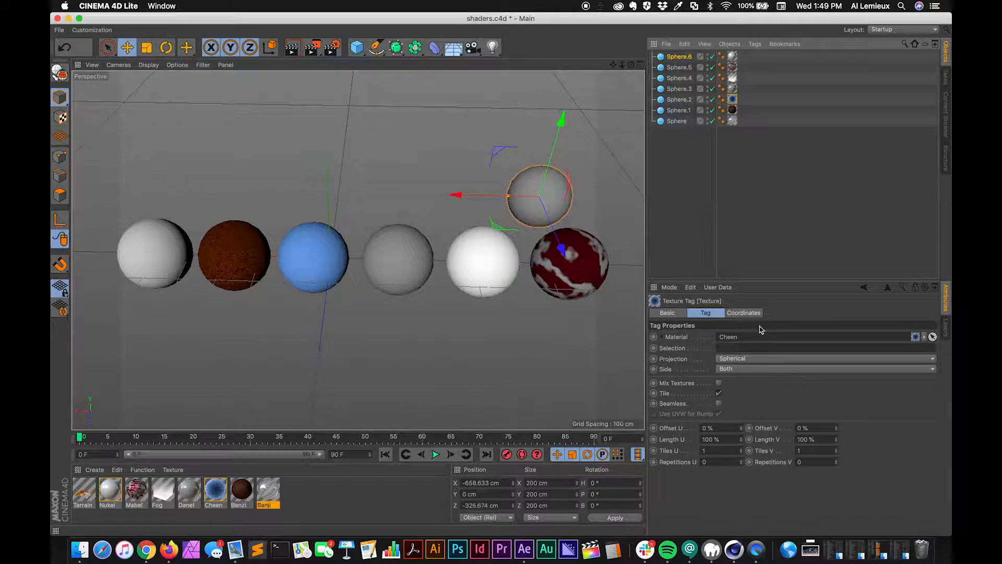
# Try Cubic projection on the Mabel sphere's texture tag and settle on Spatial projection
pyautogui.click(733, 67)
pyautogui.click(733, 74)
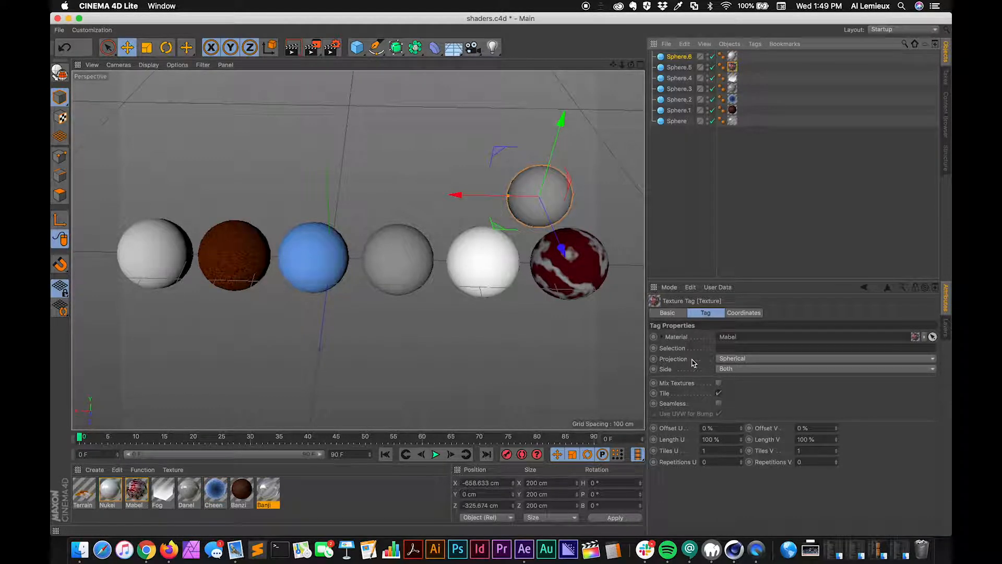
pyautogui.moveTo(742, 369); pyautogui.dragTo(681, 378)
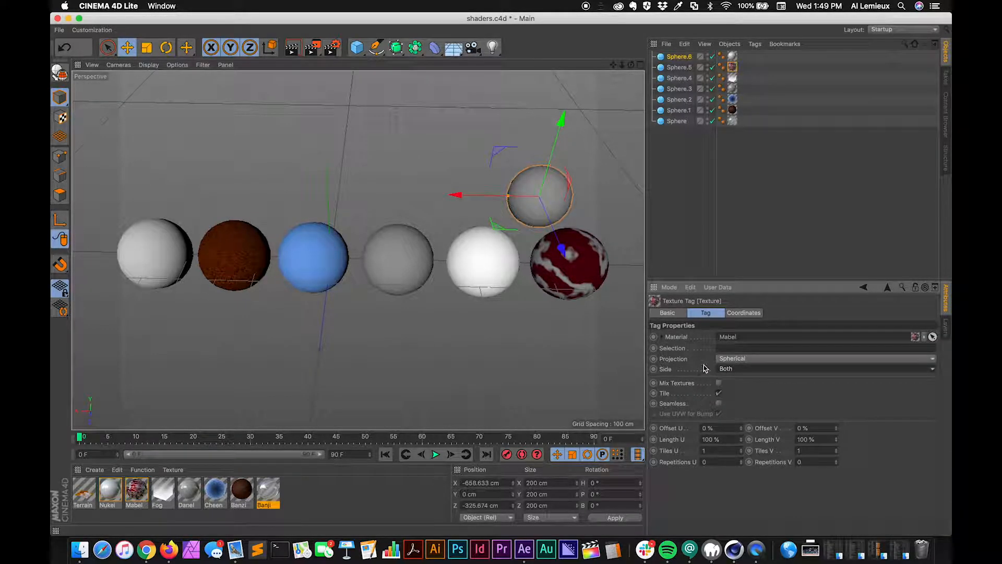
pyautogui.click(730, 359)
pyautogui.click(736, 403)
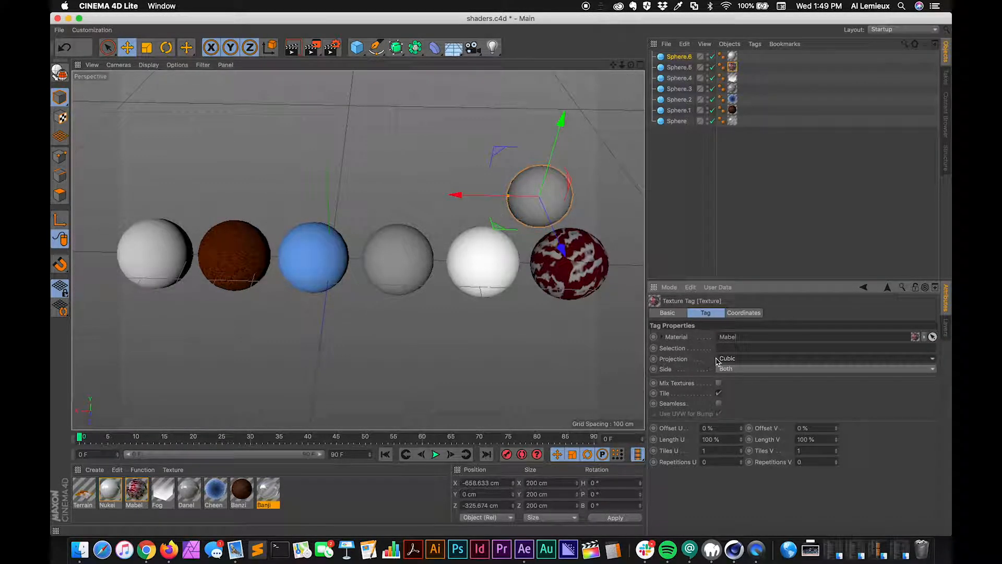
pyautogui.moveTo(735, 368); pyautogui.dragTo(624, 366)
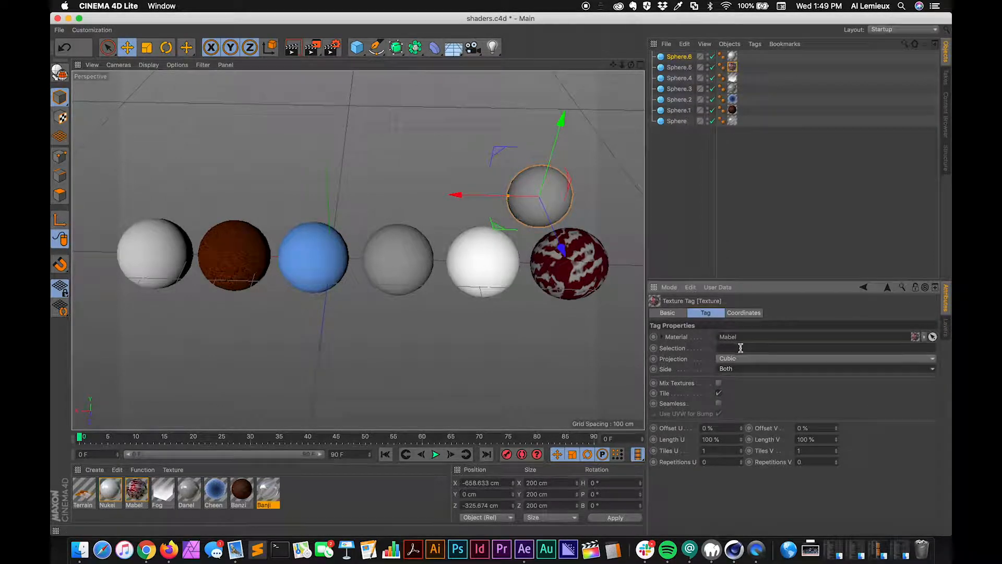
pyautogui.click(743, 361)
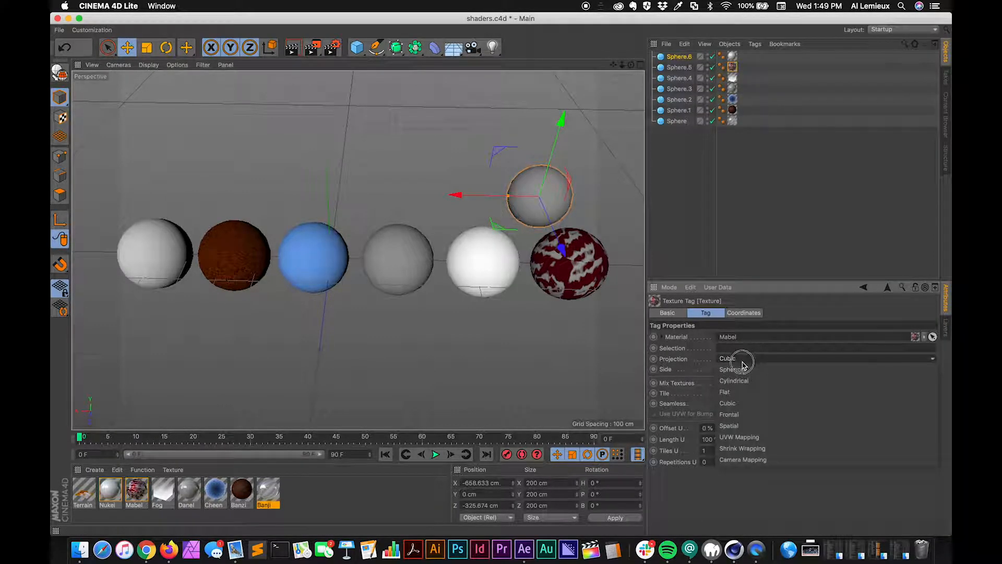
pyautogui.click(749, 430)
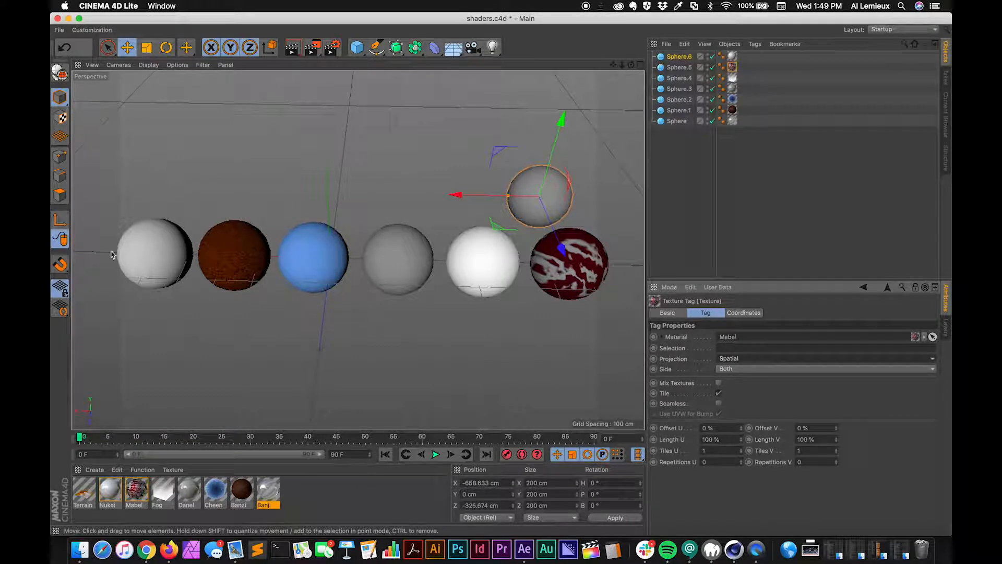
# Raise all seven spheres together to about 71 cm on Y and add a floor object beneath them
pyautogui.keyDown('shift'); pyautogui.click(674, 122); pyautogui.keyUp('shift')
pyautogui.moveTo(360, 150); pyautogui.dragTo(364, 131)
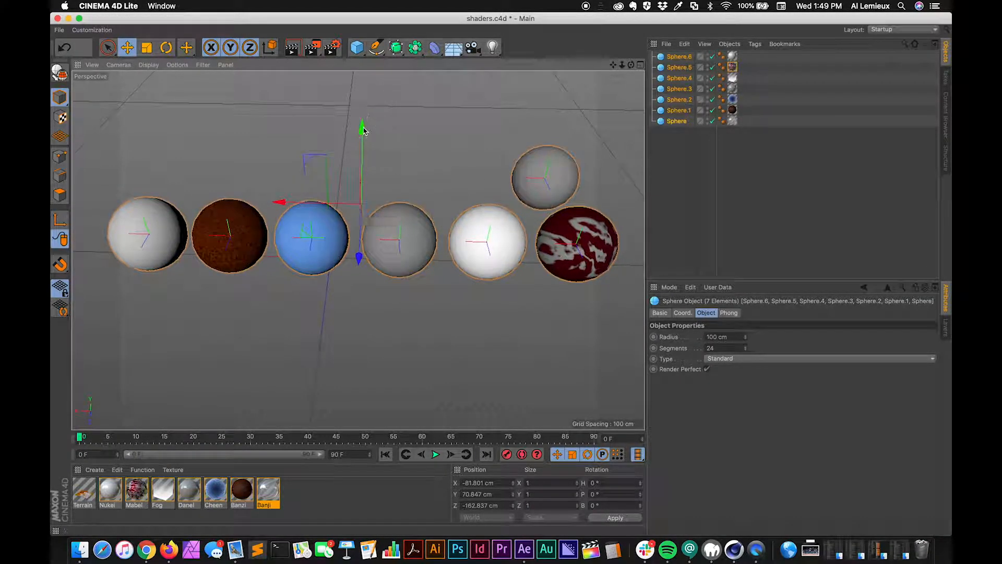
pyautogui.click(453, 47)
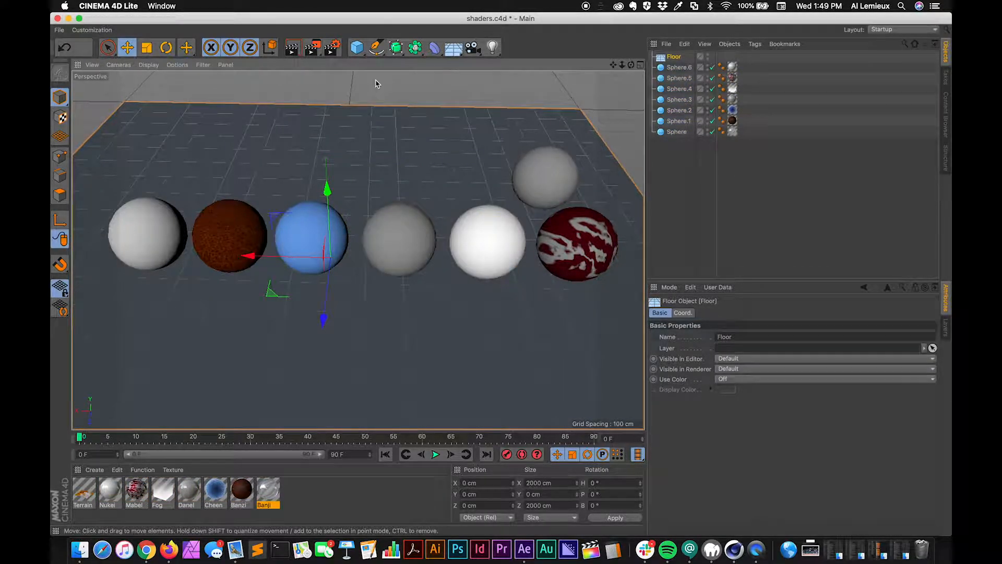
# Add an area light, position it at about Y 382 cm and Z 281 cm, and rotate its pitch to about 41°
pyautogui.moveTo(493, 48); pyautogui.dragTo(578, 86)
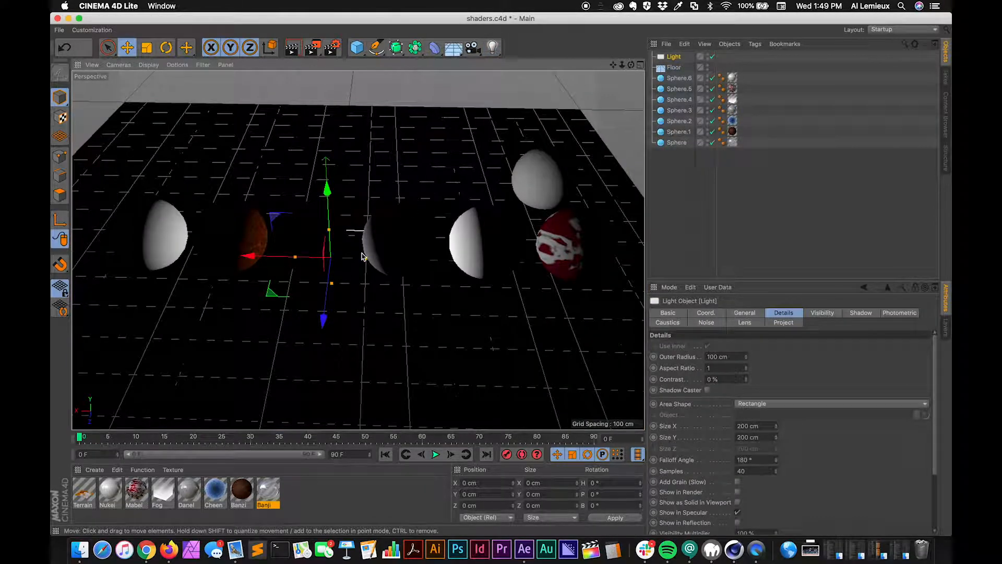
pyautogui.moveTo(323, 317); pyautogui.dragTo(310, 413)
pyautogui.moveTo(316, 281); pyautogui.dragTo(307, 128)
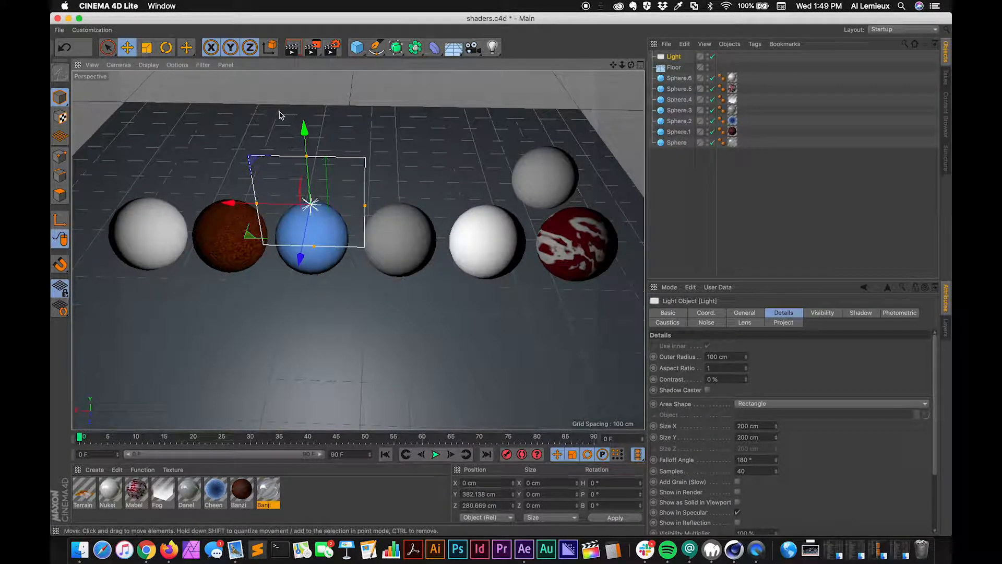
pyautogui.click(166, 47)
pyautogui.moveTo(307, 209); pyautogui.dragTo(305, 159)
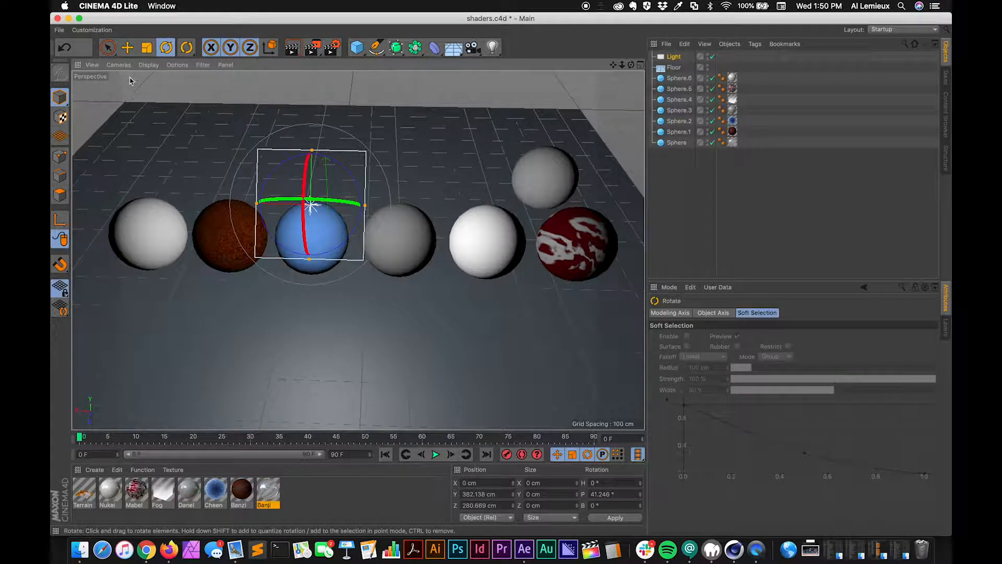
# Set the area light's intensity to 120% and shift the light along X to about -77 cm
pyautogui.click(674, 57)
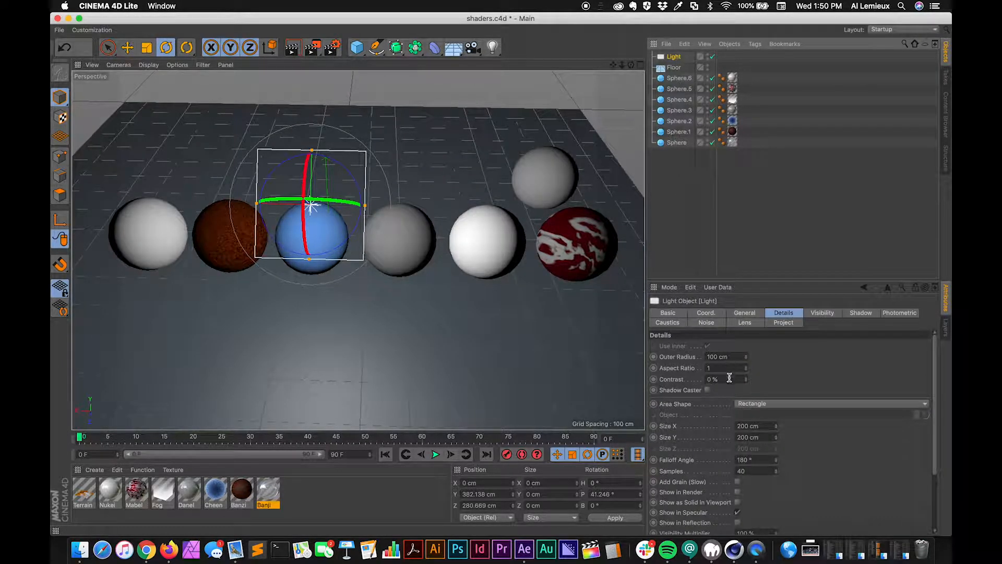
pyautogui.click(739, 314)
pyautogui.click(729, 406)
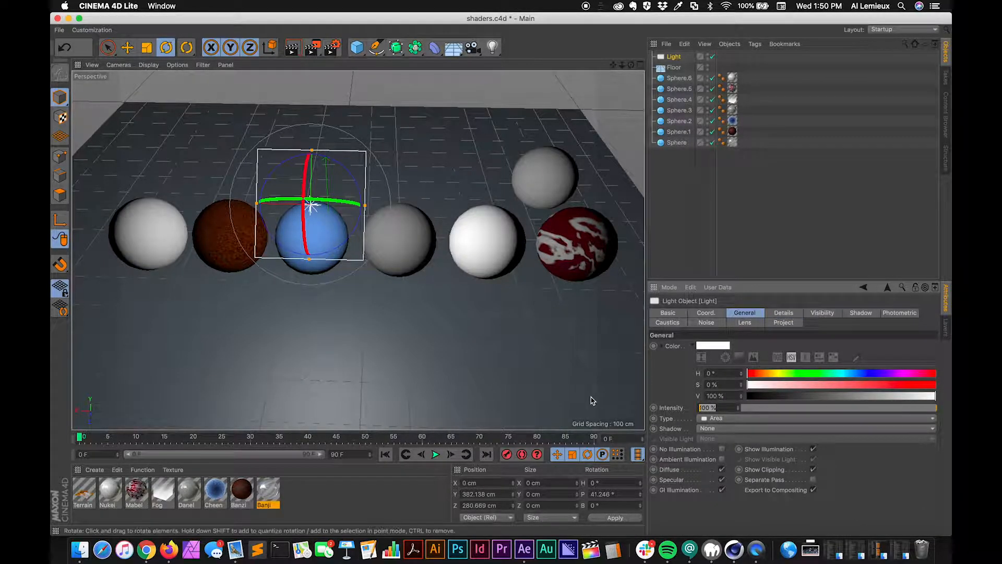
pyautogui.write('120')
pyautogui.press('Return')
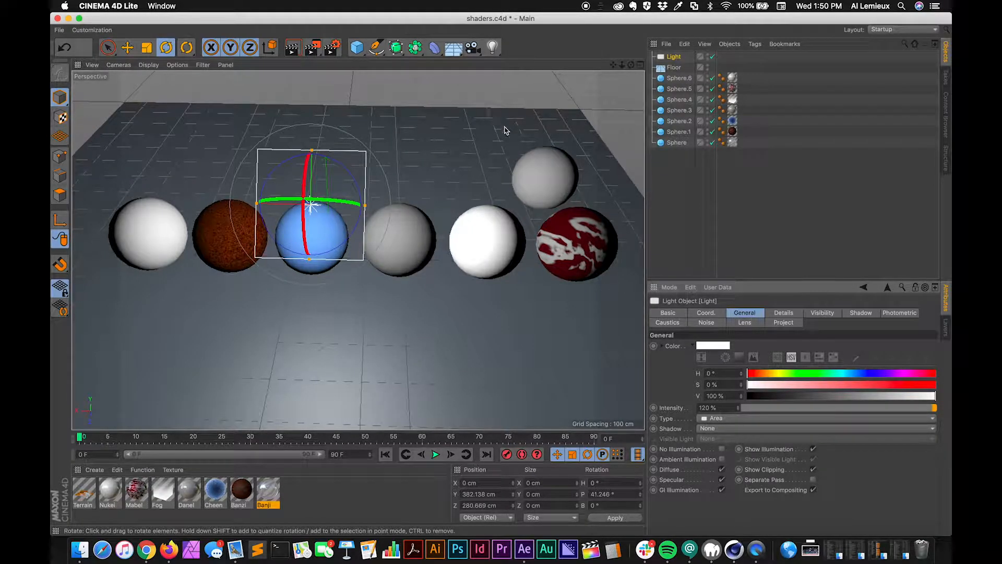
pyautogui.click(132, 50)
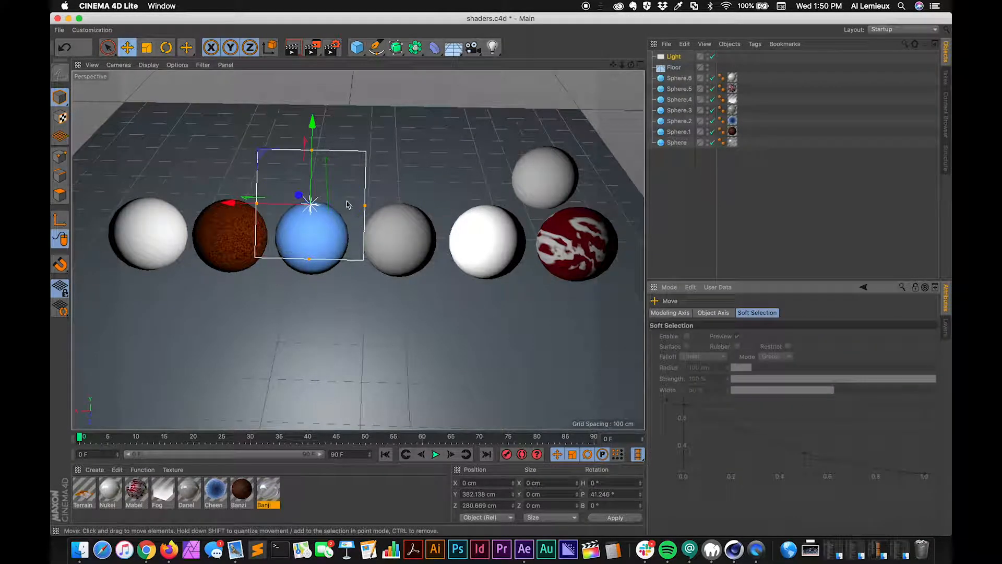
pyautogui.moveTo(226, 204); pyautogui.dragTo(269, 211)
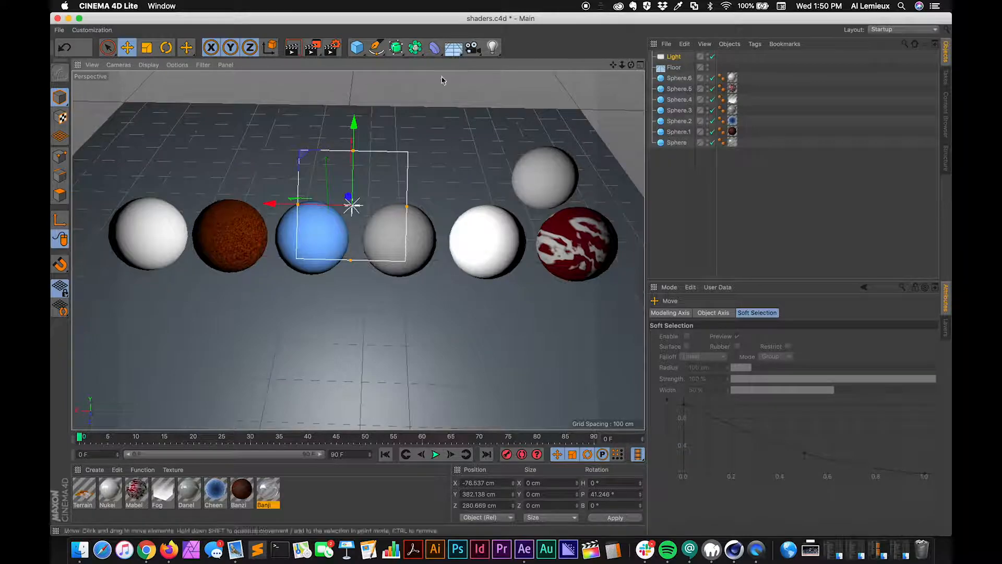
# Review the anti-aliasing, available effects and ambient occlusion in the render settings, and render the perspective view
pyautogui.click(330, 51)
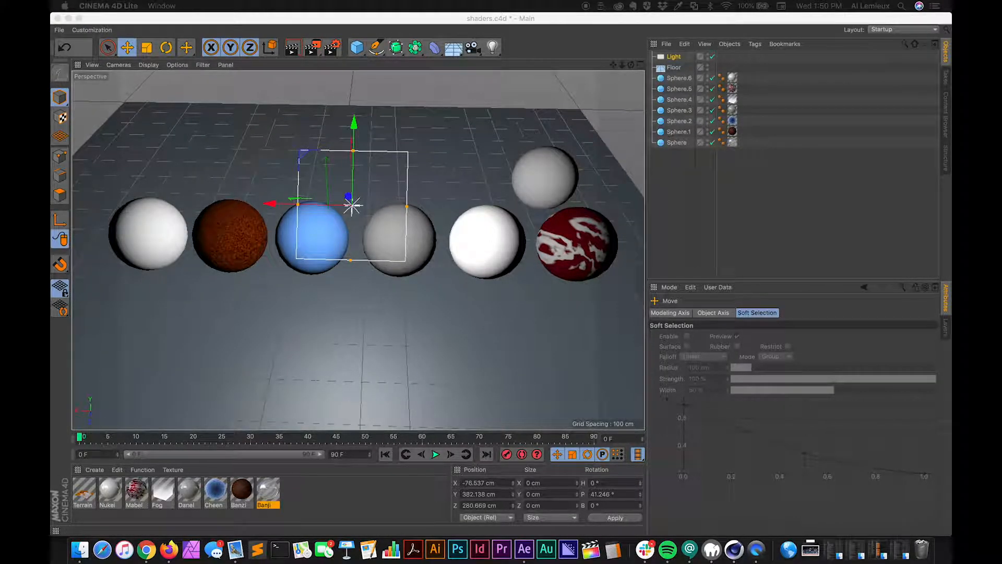
pyautogui.moveTo(827, 232); pyautogui.dragTo(388, 60)
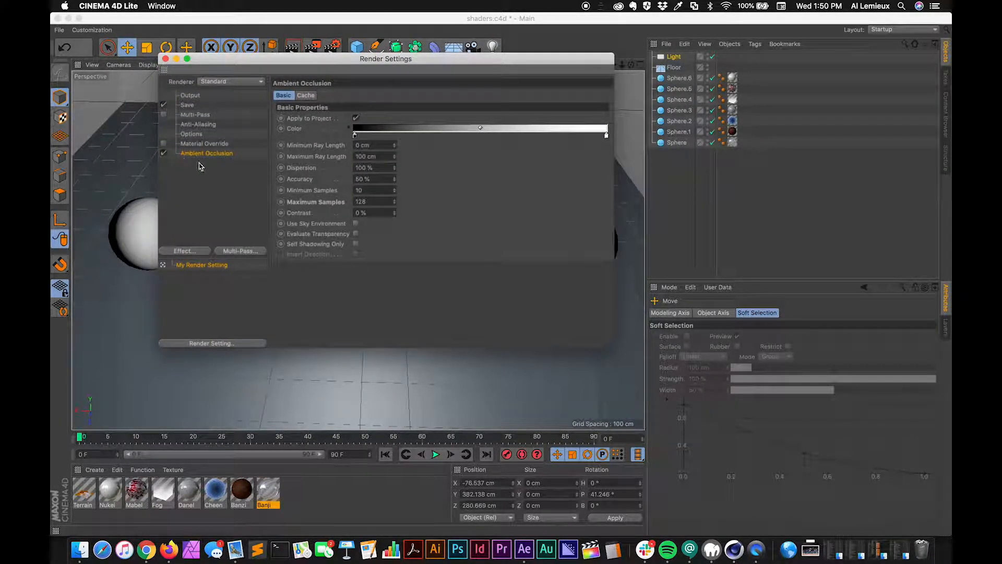
pyautogui.click(198, 124)
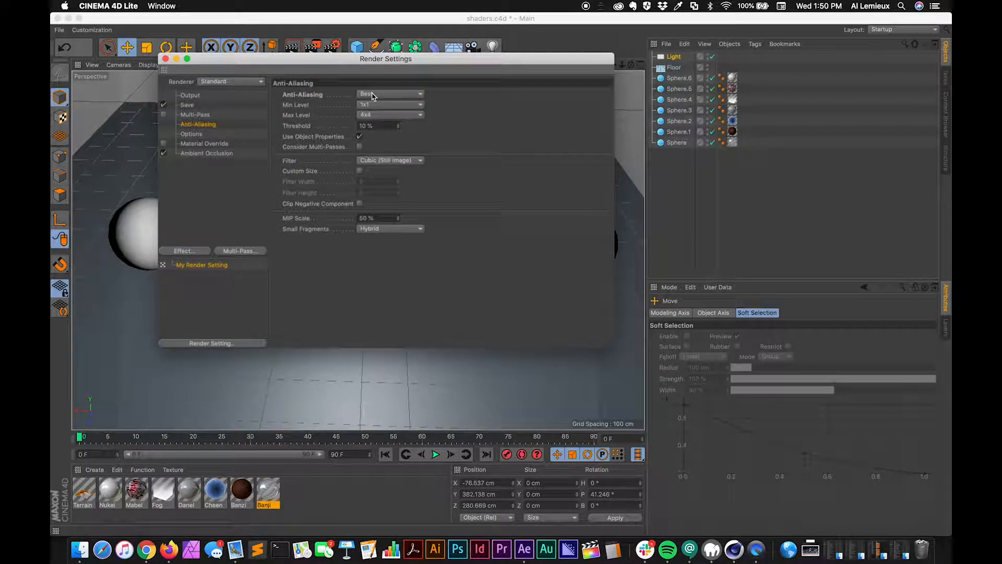
pyautogui.click(367, 94)
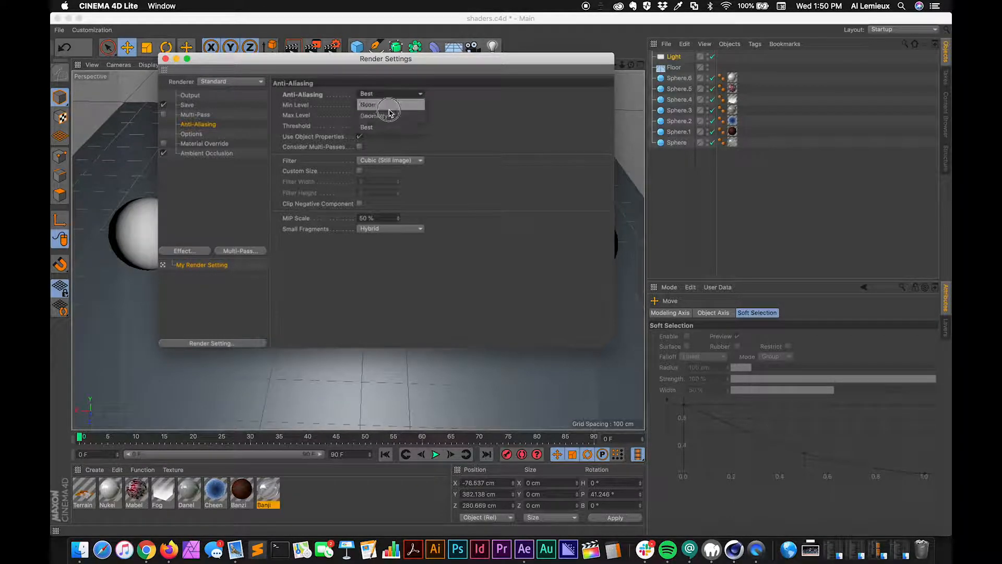
pyautogui.click(368, 127)
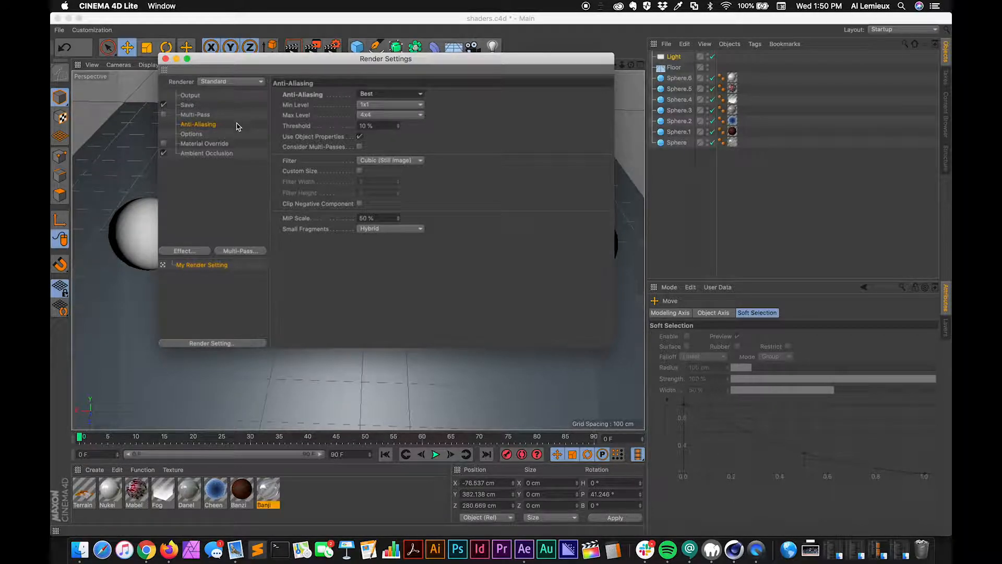
pyautogui.click(184, 251)
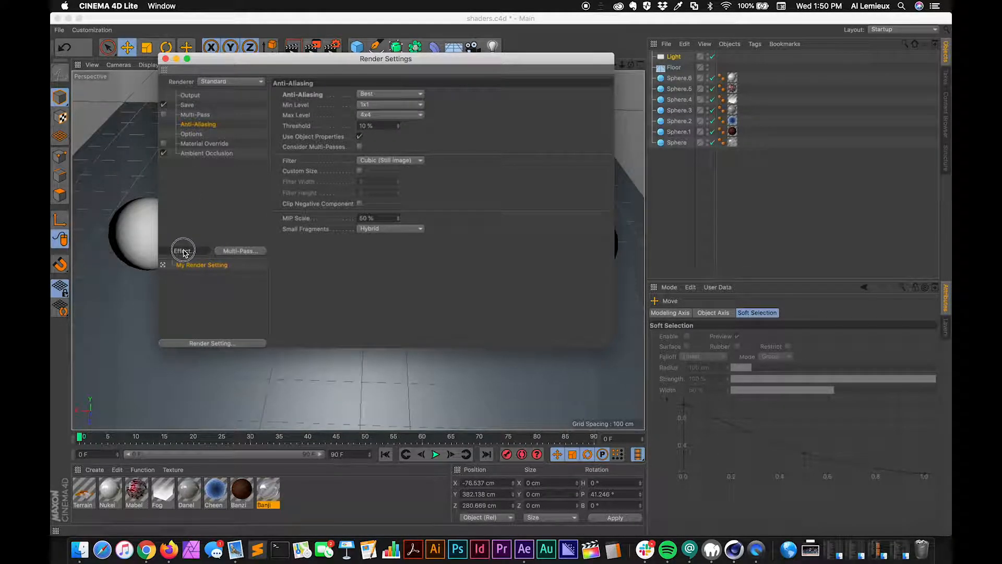
pyautogui.click(184, 251)
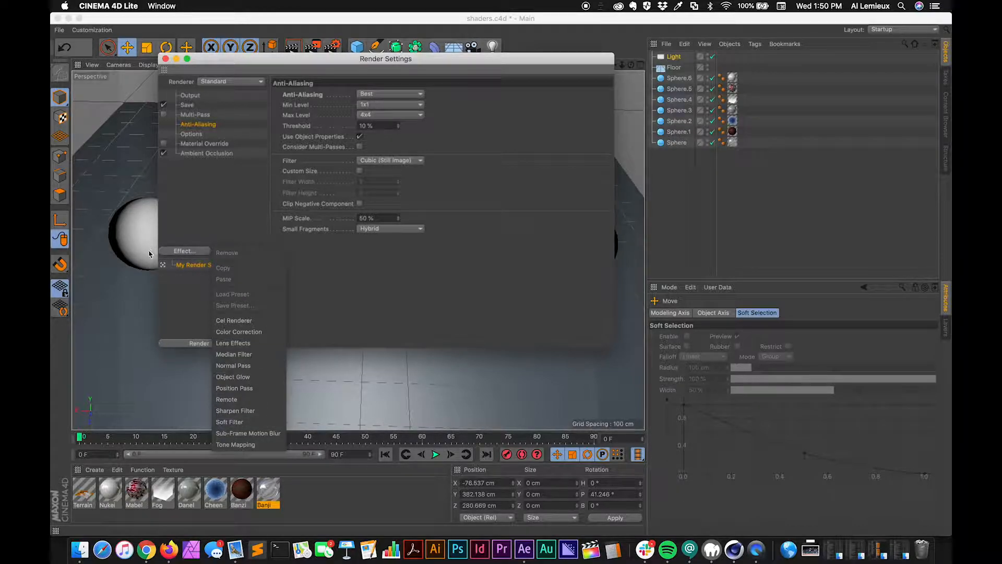
pyautogui.click(168, 294)
pyautogui.click(211, 157)
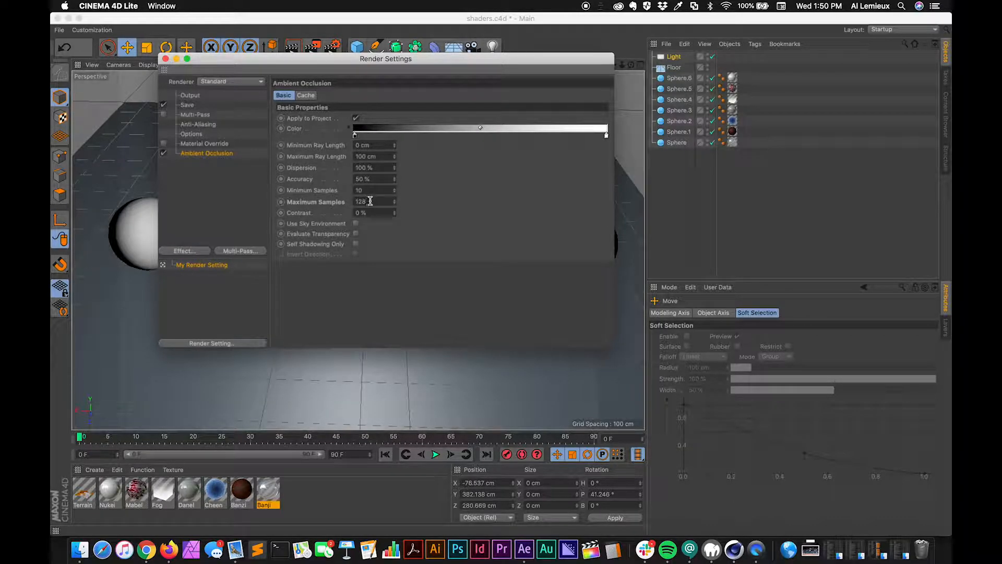
pyautogui.click(165, 58)
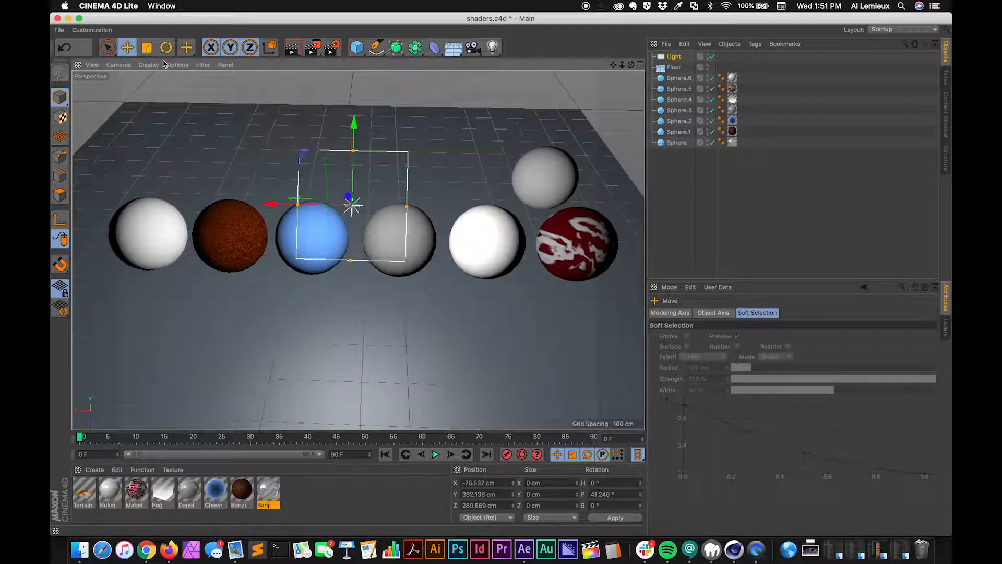
pyautogui.click(292, 48)
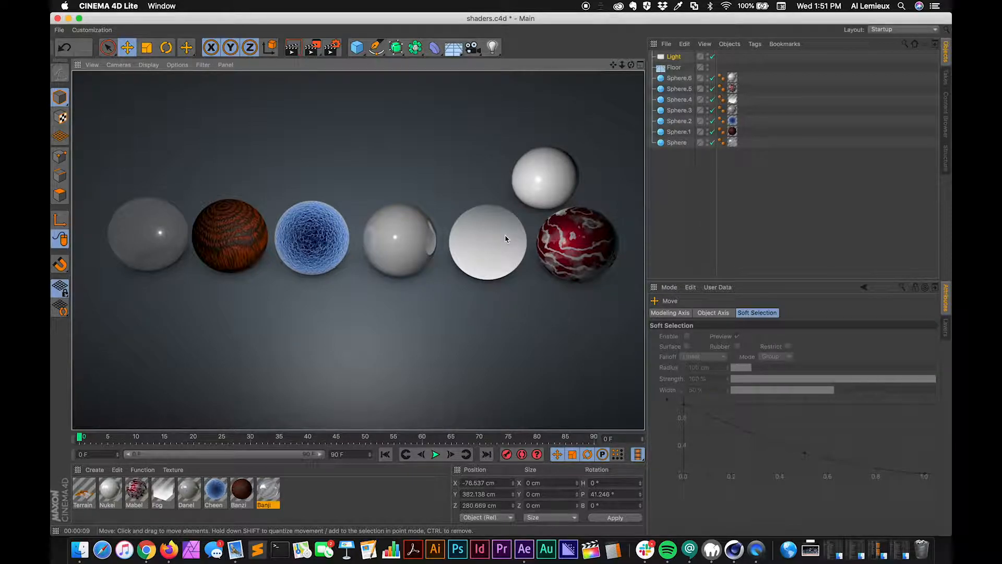
# Move the Mabel sphere to about X -439 cm, Z -187 cm and the Nukei sphere to about X 476 cm, Z -208 cm
pyautogui.click(573, 248)
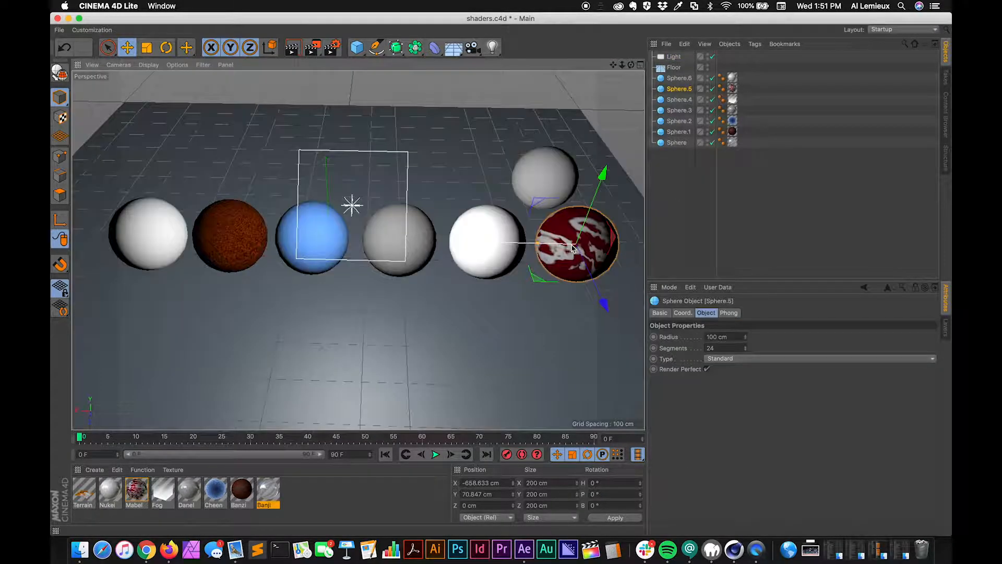
pyautogui.moveTo(603, 303); pyautogui.dragTo(593, 281)
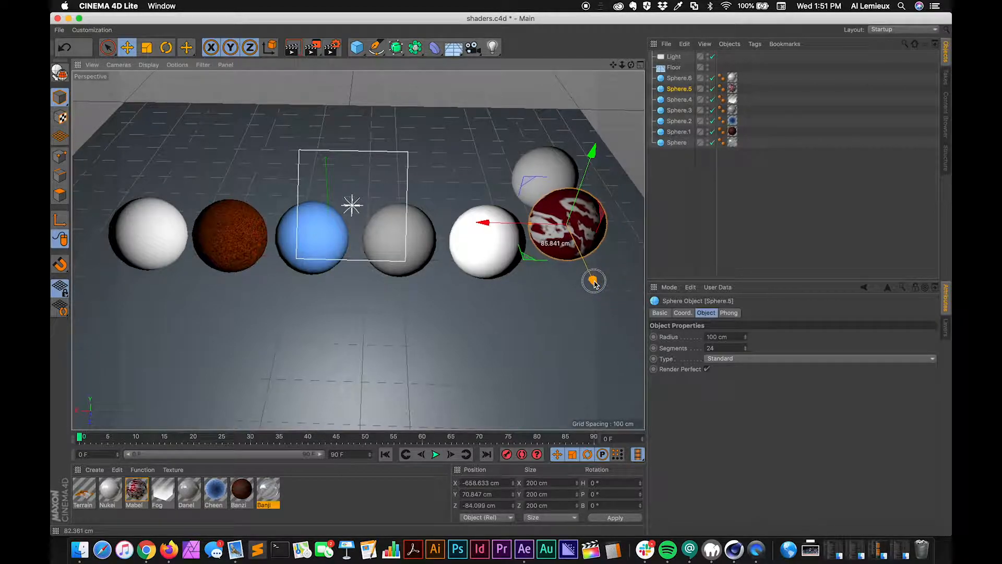
pyautogui.moveTo(476, 222); pyautogui.dragTo(414, 221)
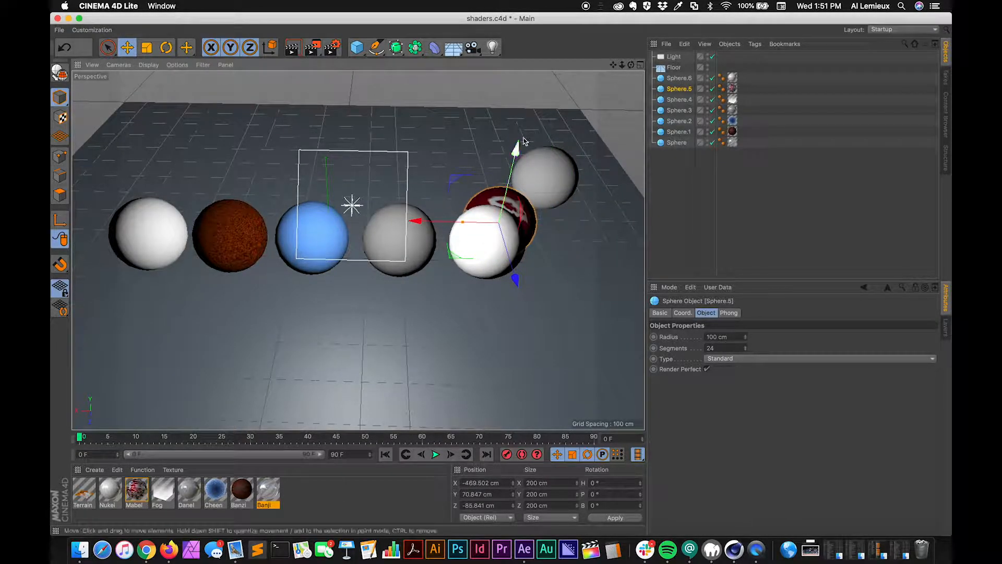
pyautogui.moveTo(514, 279); pyautogui.dragTo(499, 265)
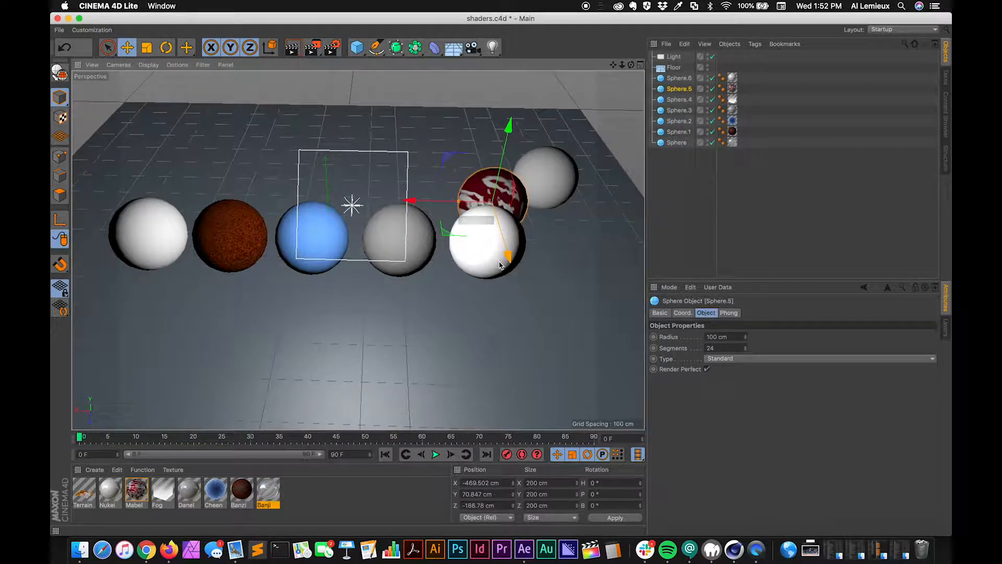
pyautogui.moveTo(409, 199); pyautogui.dragTo(398, 201)
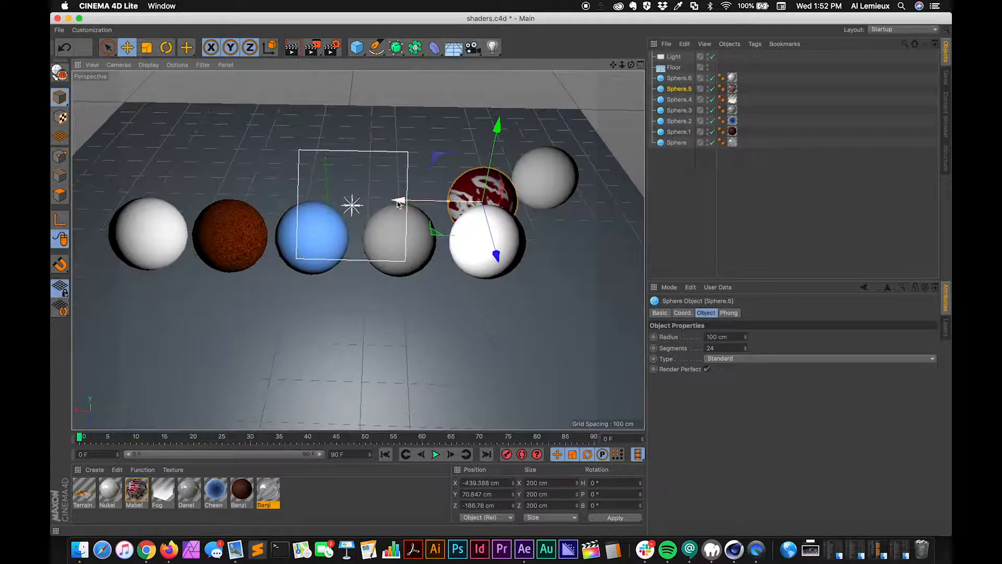
pyautogui.click(543, 174)
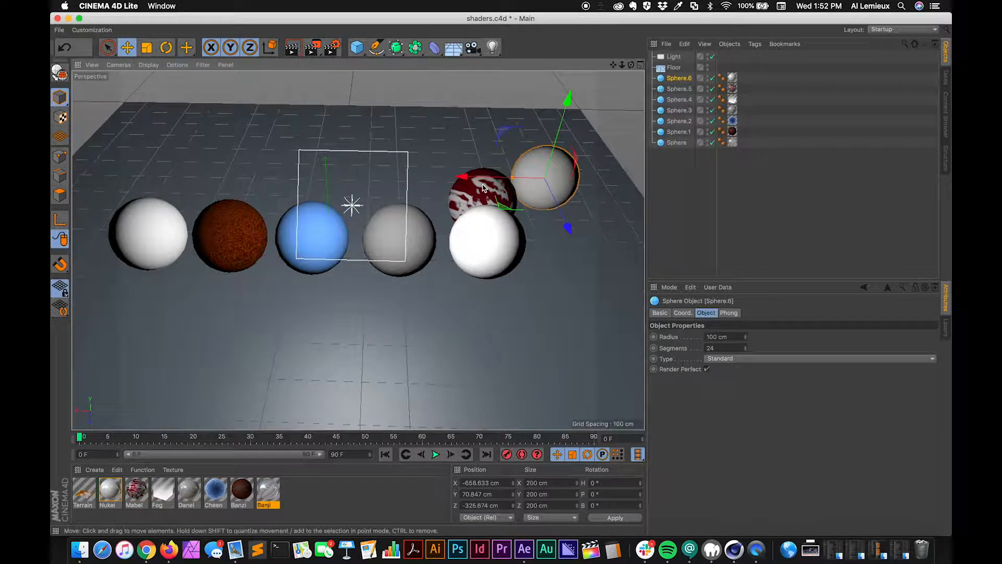
pyautogui.moveTo(484, 189); pyautogui.dragTo(150, 251)
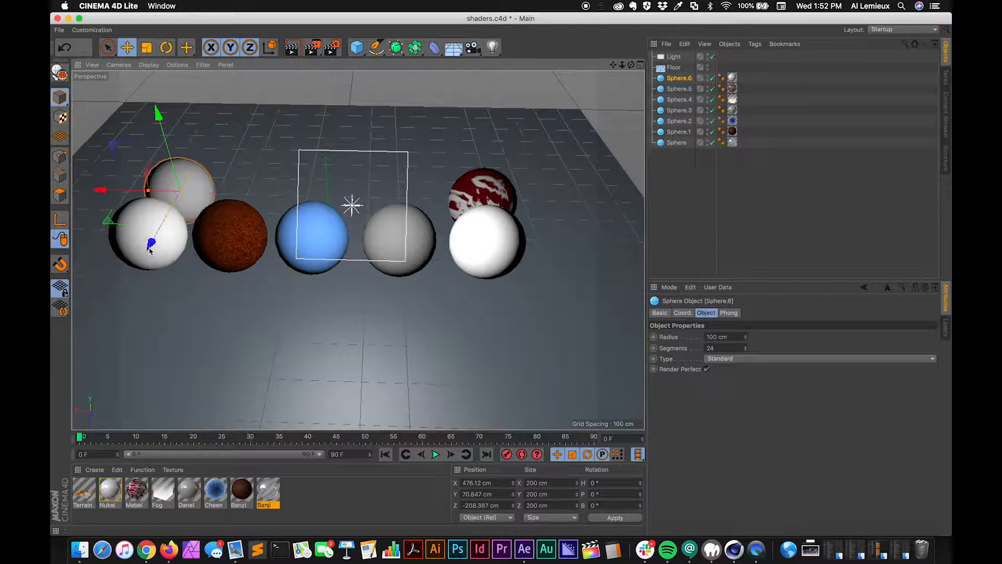
# Render the perspective view of the rearranged spheres from closer up
pyautogui.keyDown('alt'); pyautogui.moveTo(324, 177); pyautogui.dragTo(349, 179, button='middle'); pyautogui.keyUp('alt')
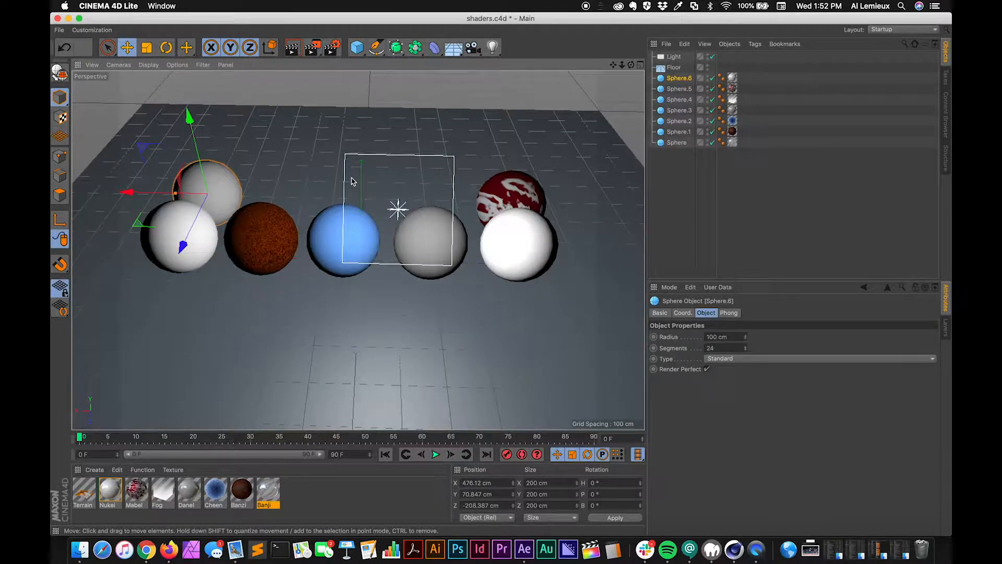
pyautogui.scroll(5, 352, 181)
pyautogui.scroll(-5, 352, 181)
pyautogui.scroll(3, 351, 181)
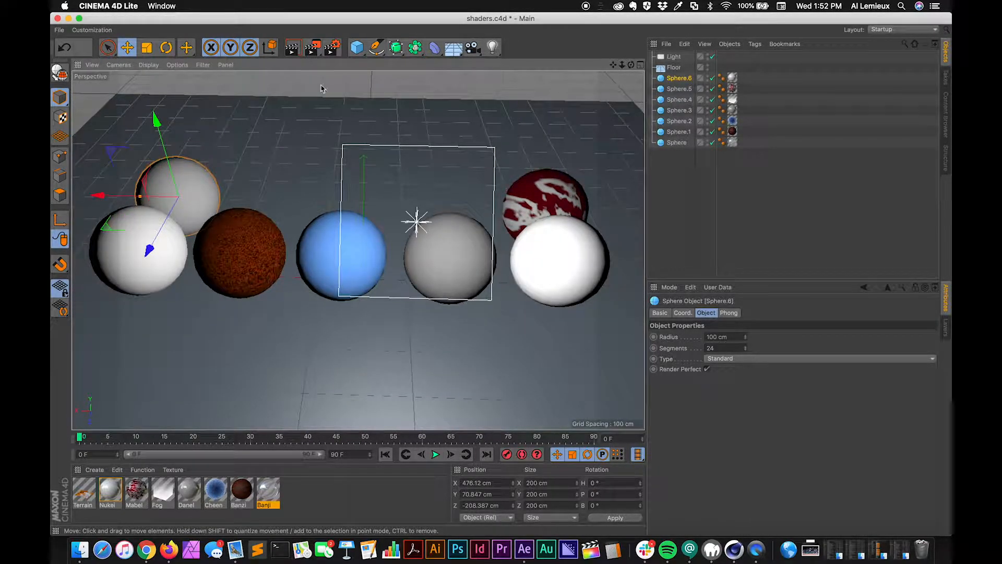
pyautogui.click(292, 48)
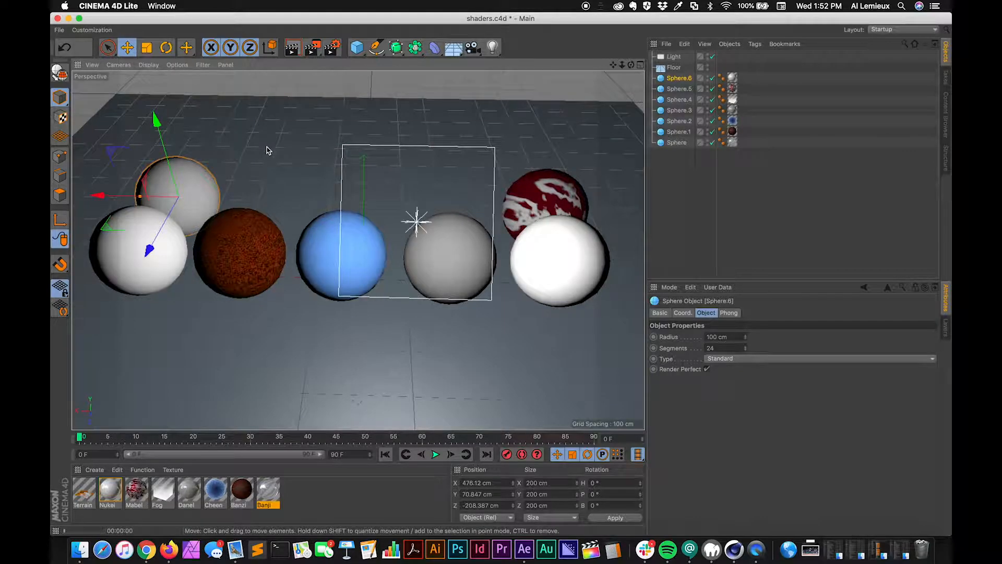